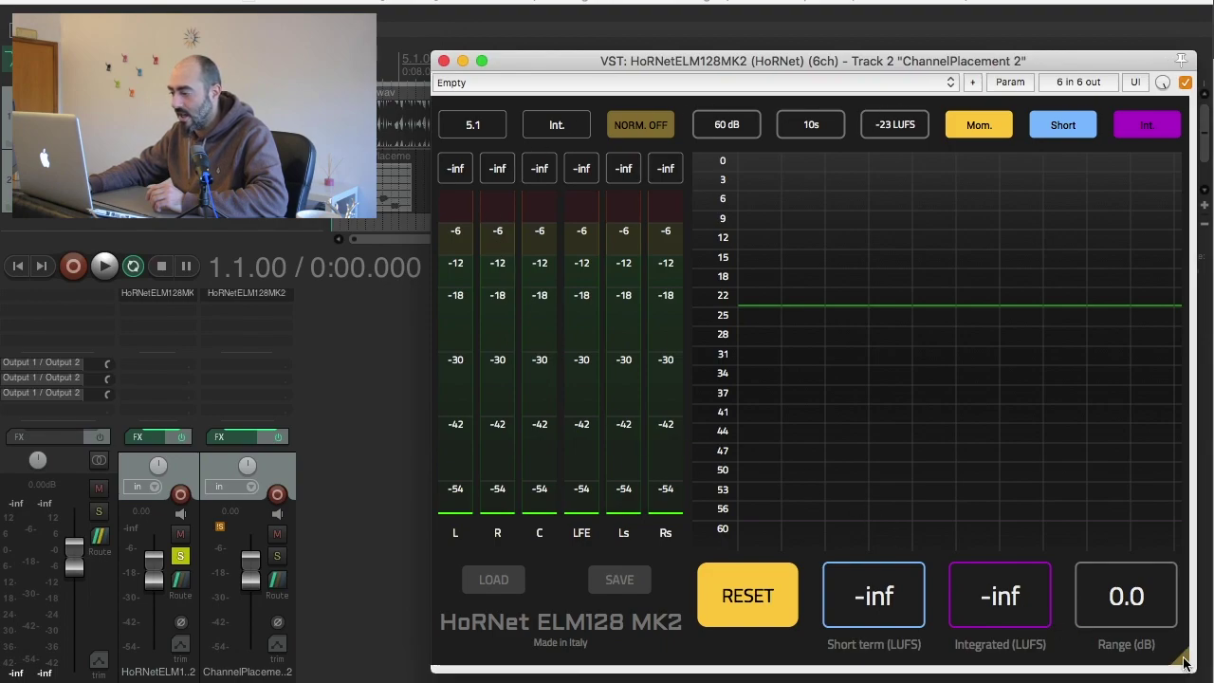
Shrink the meter window slightly, leaving the graph time span at 10s.
{"action": "mouse_move", "coordinate": [1180, 658]}
{"action": "left_mouse_down"}
{"action": "mouse_move", "coordinate": [911, 509]}
{"action": "mouse_move", "coordinate": [829, 412]}
{"action": "mouse_move", "coordinate": [954, 520]}
{"action": "mouse_move", "coordinate": [1190, 679]}
{"action": "left_mouse_up"}
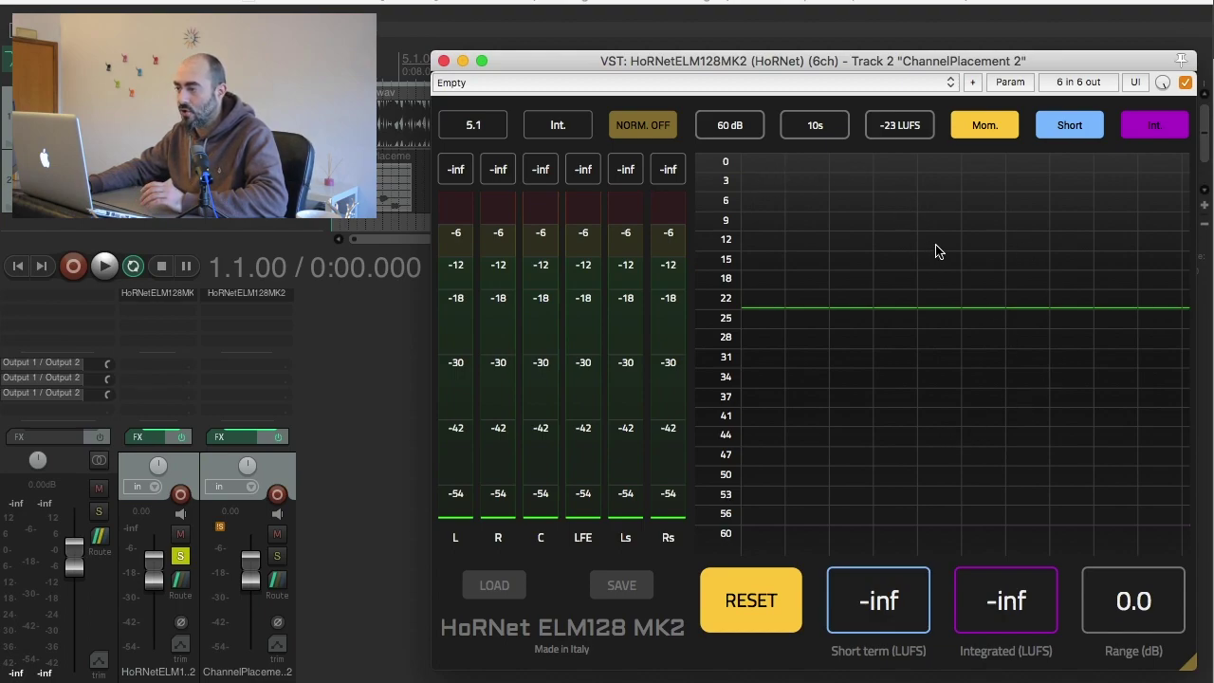
{"action": "left_click", "coordinate": [838, 128]}
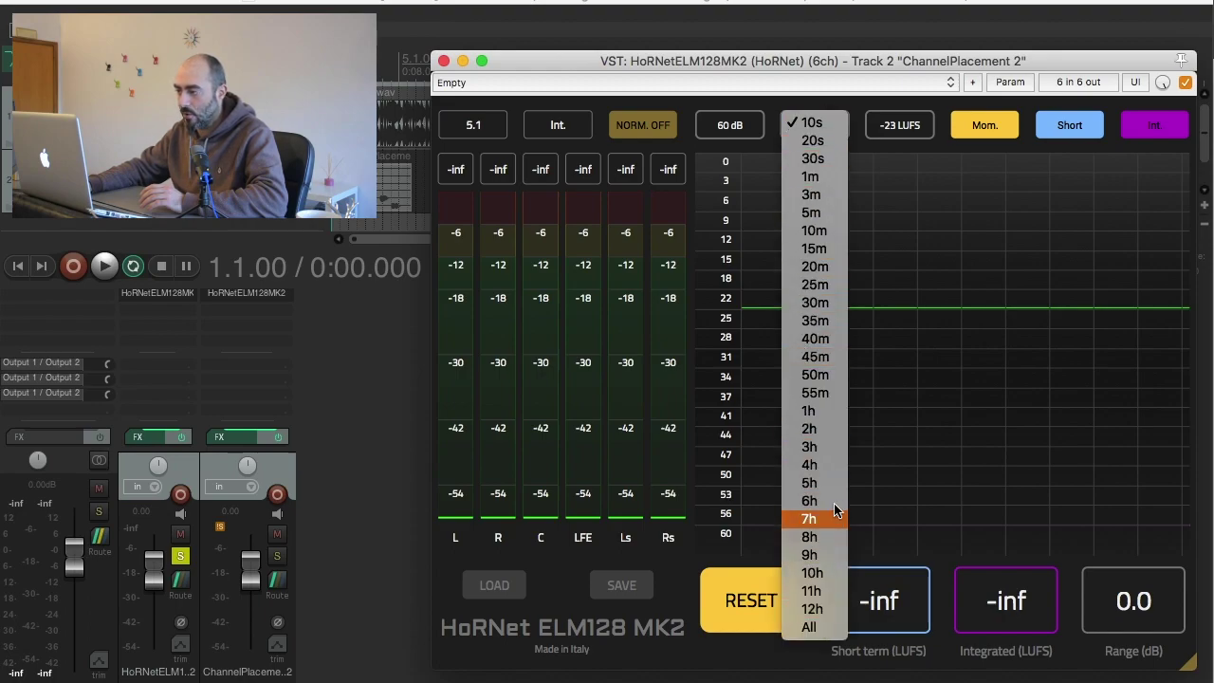
{"action": "left_click", "coordinate": [894, 198]}
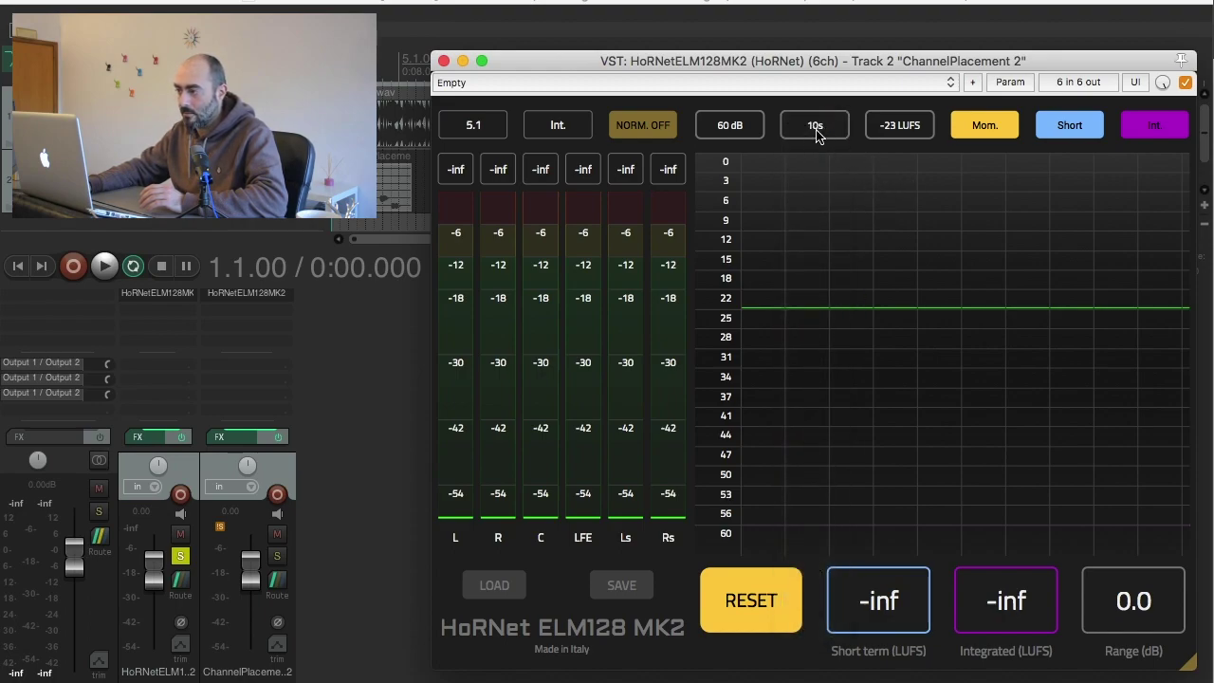
{"action": "left_click", "coordinate": [817, 139]}
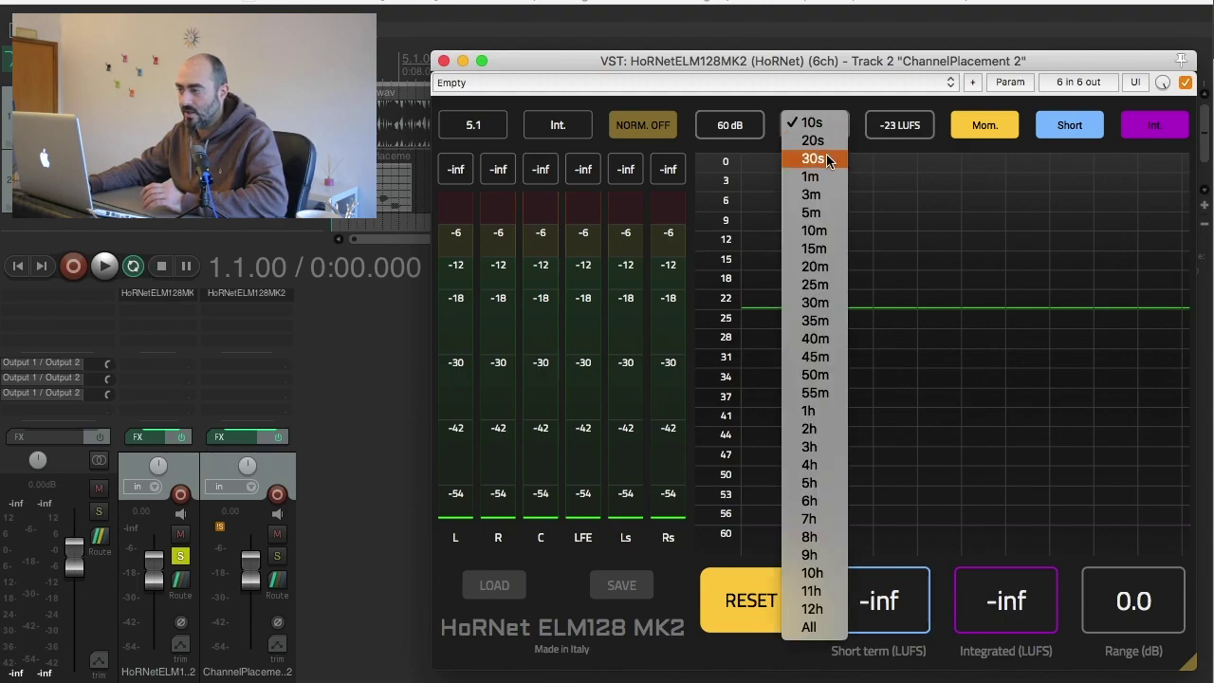
{"action": "left_click", "coordinate": [864, 162]}
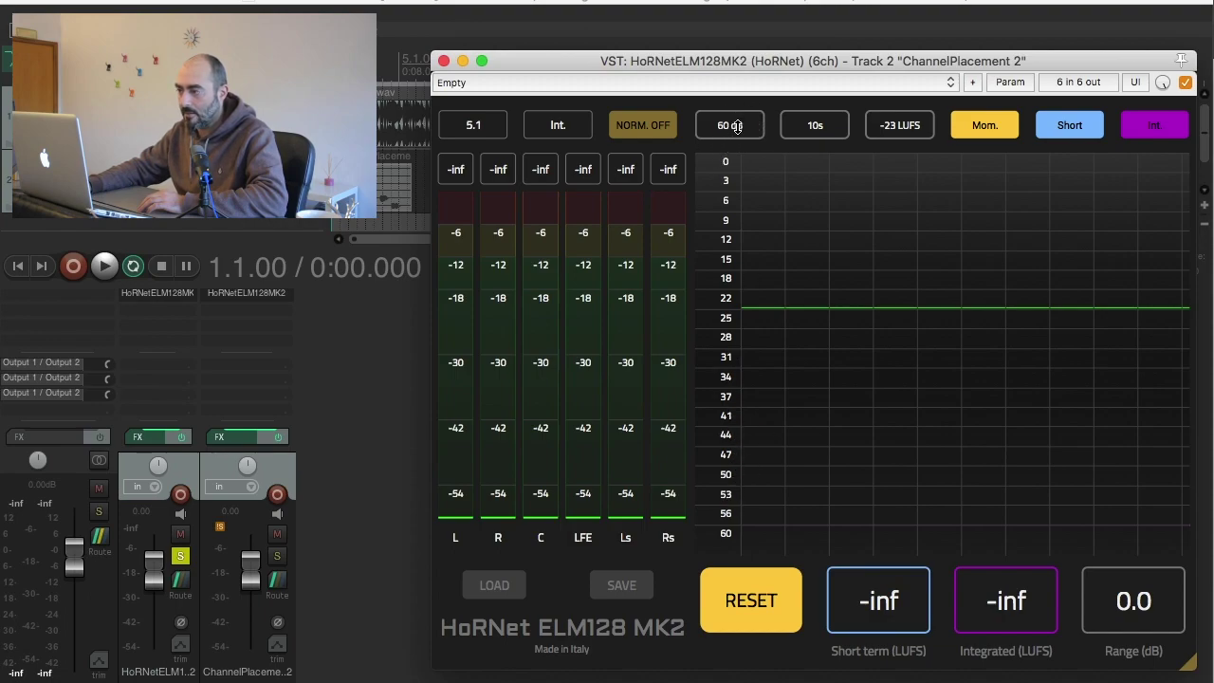
Change the graph range from 60 dB to 24 dB, then to 48 dB.
{"action": "double_click", "coordinate": [736, 127]}
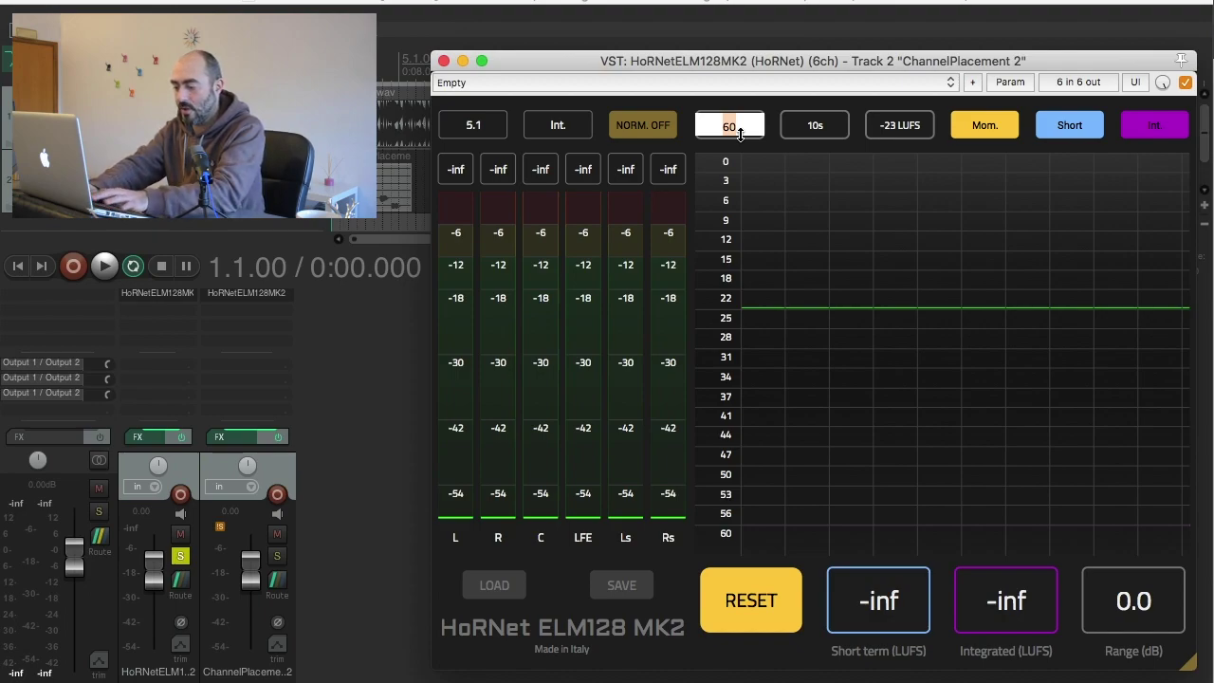
{"action": "type", "text": "24"}
{"action": "key", "text": "Return"}
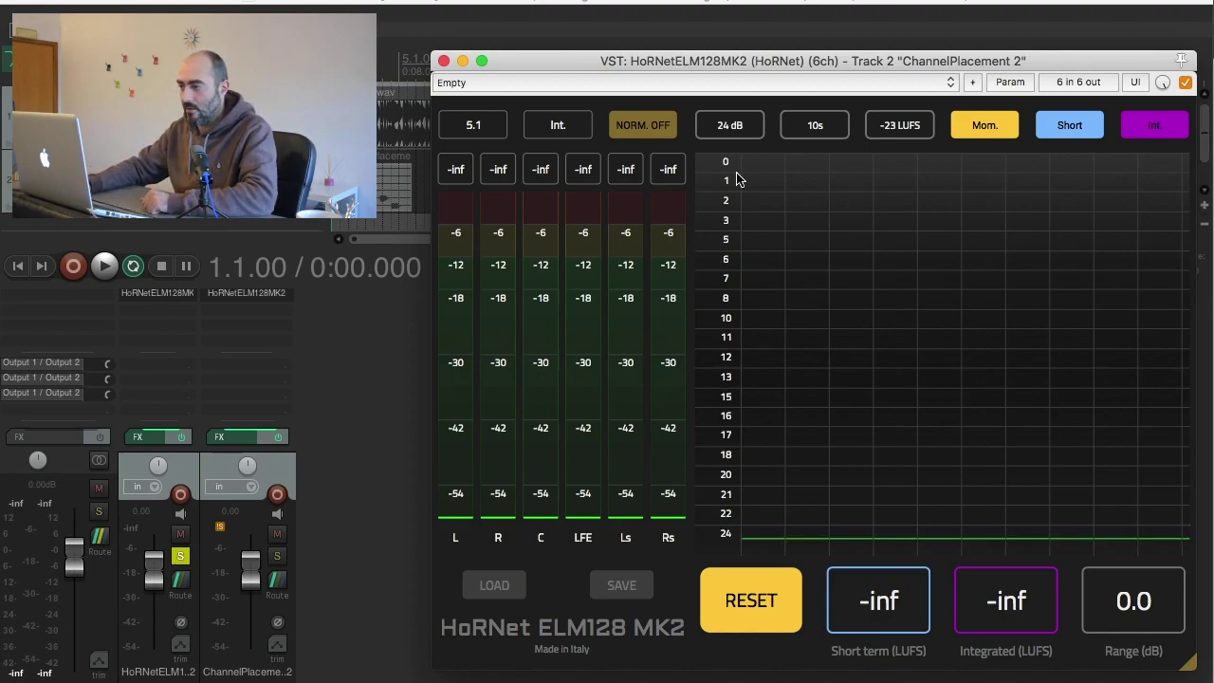
{"action": "double_click", "coordinate": [731, 125]}
{"action": "type", "text": "48"}
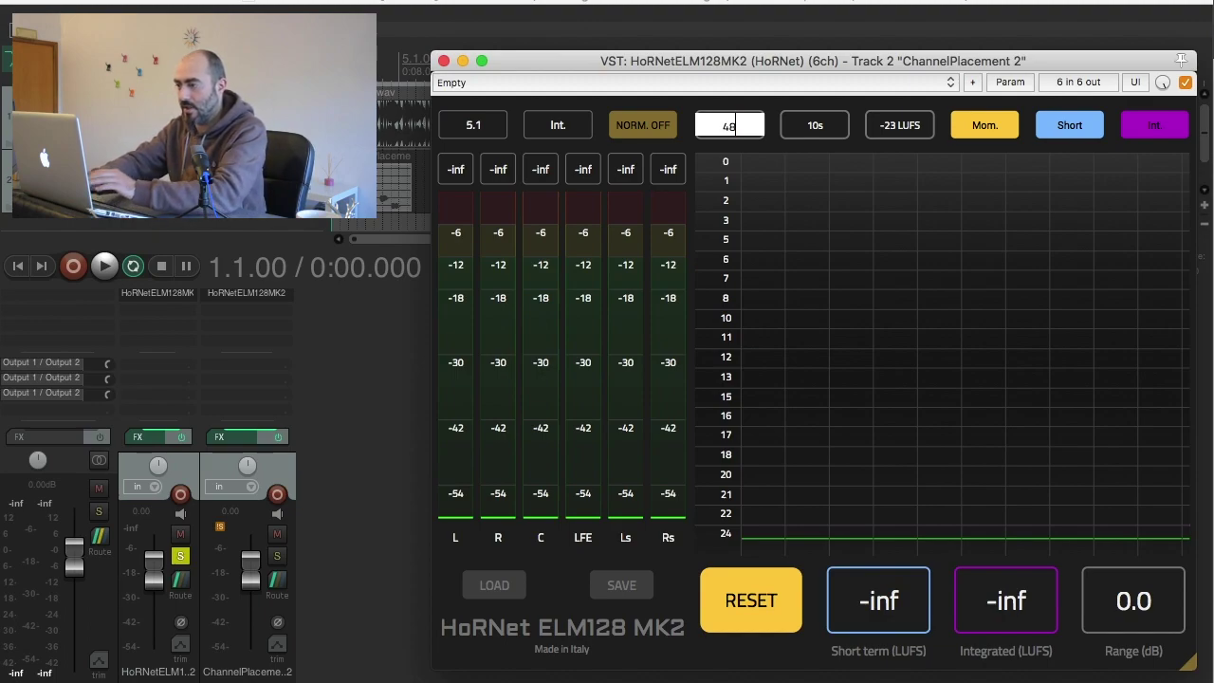
{"action": "key", "text": "Return"}
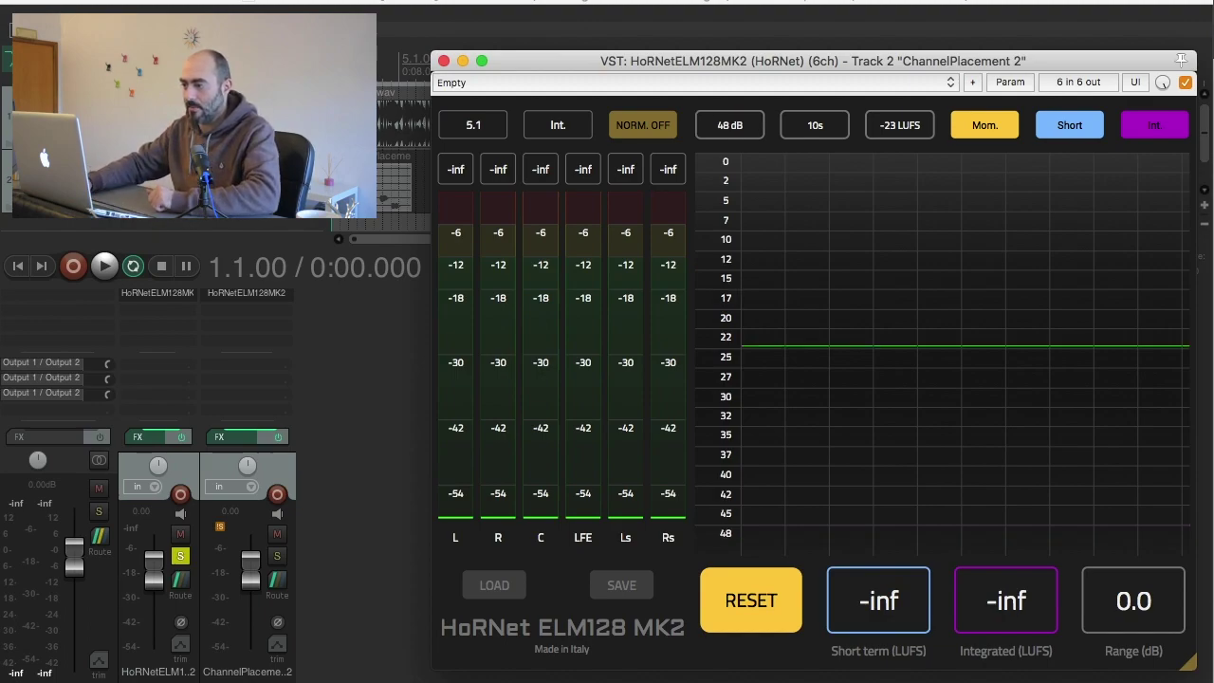
{"action": "left_click", "coordinate": [917, 127]}
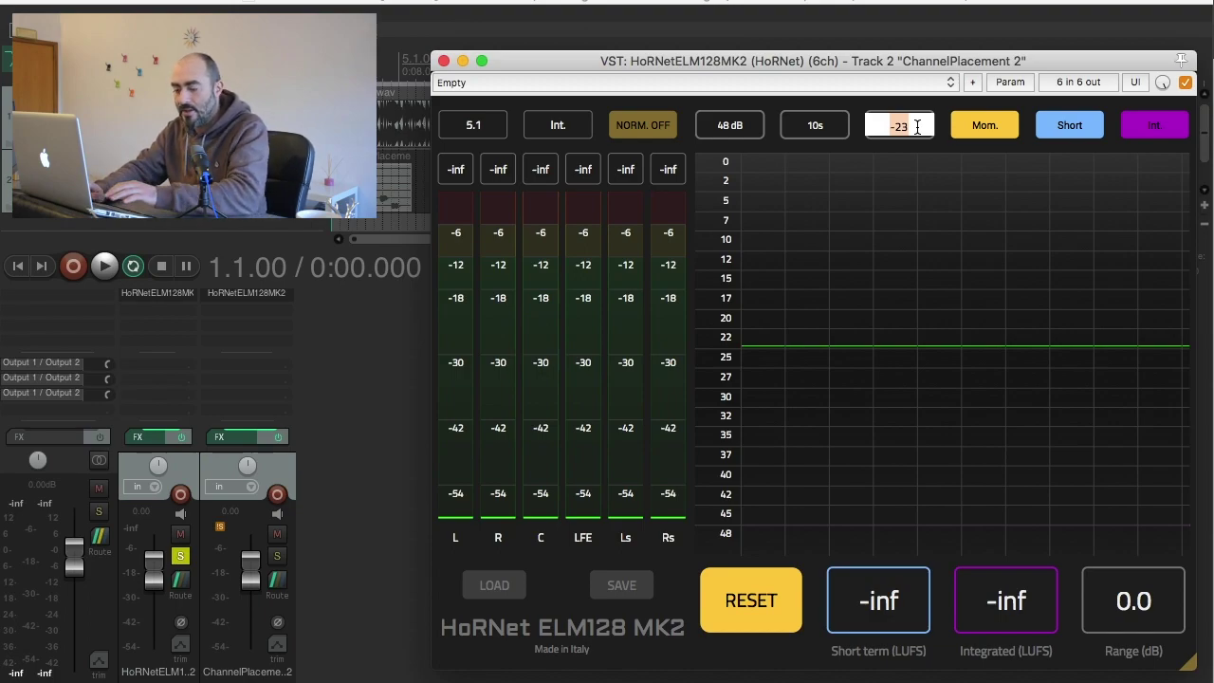
{"action": "type", "text": "-15"}
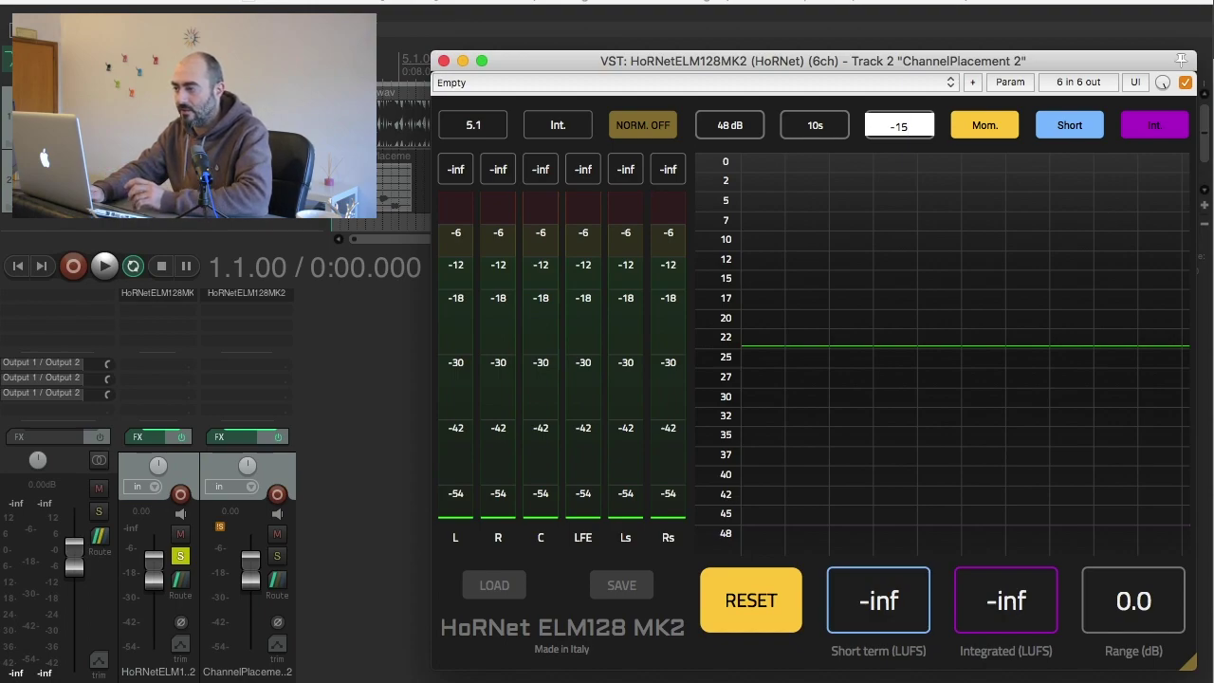
{"action": "key", "text": "Return"}
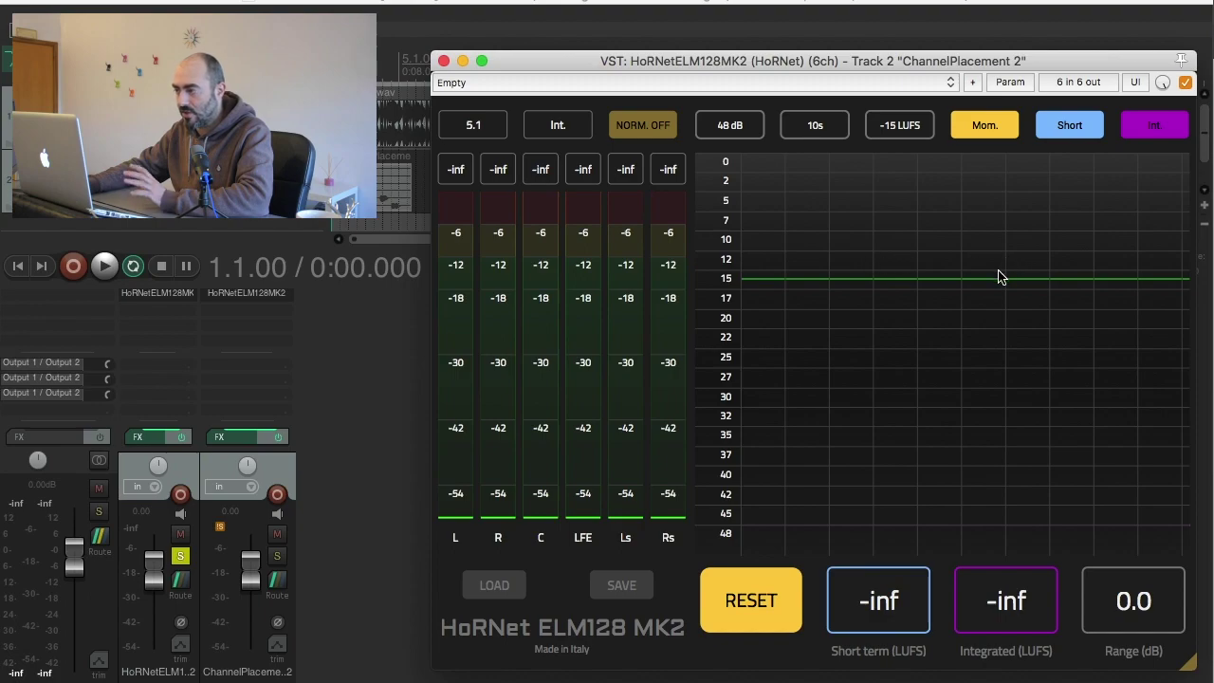
{"action": "left_click", "coordinate": [916, 132]}
{"action": "type", "text": "-23"}
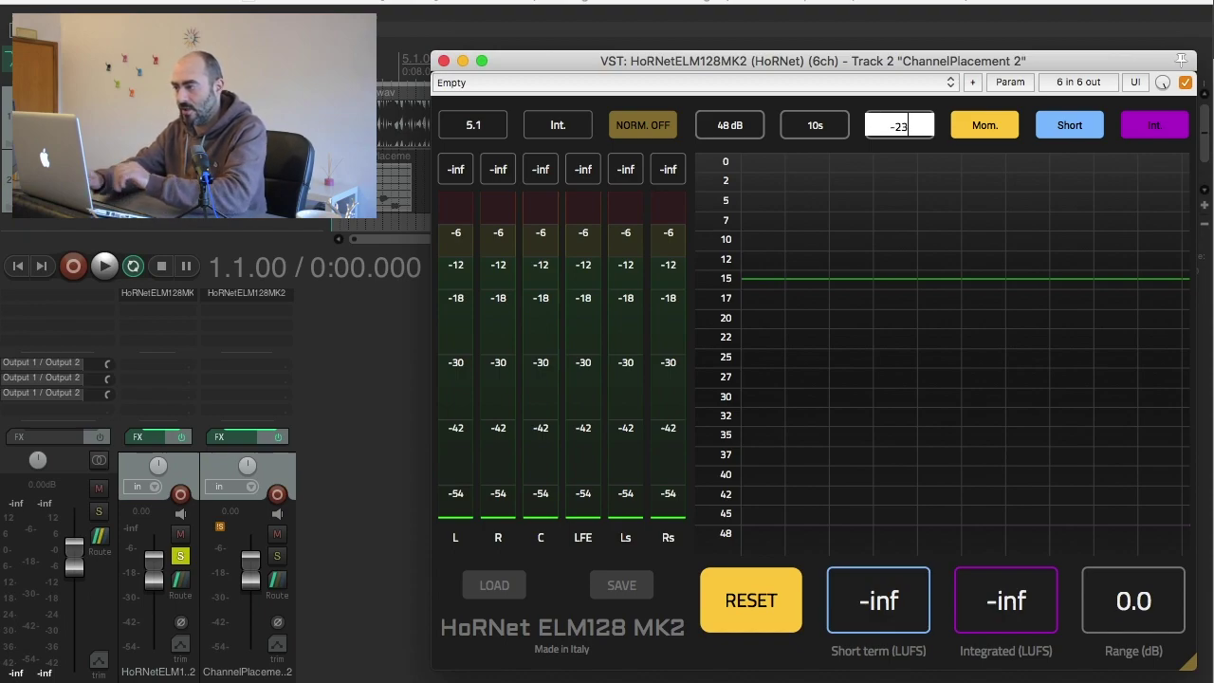
{"action": "key", "text": "Return"}
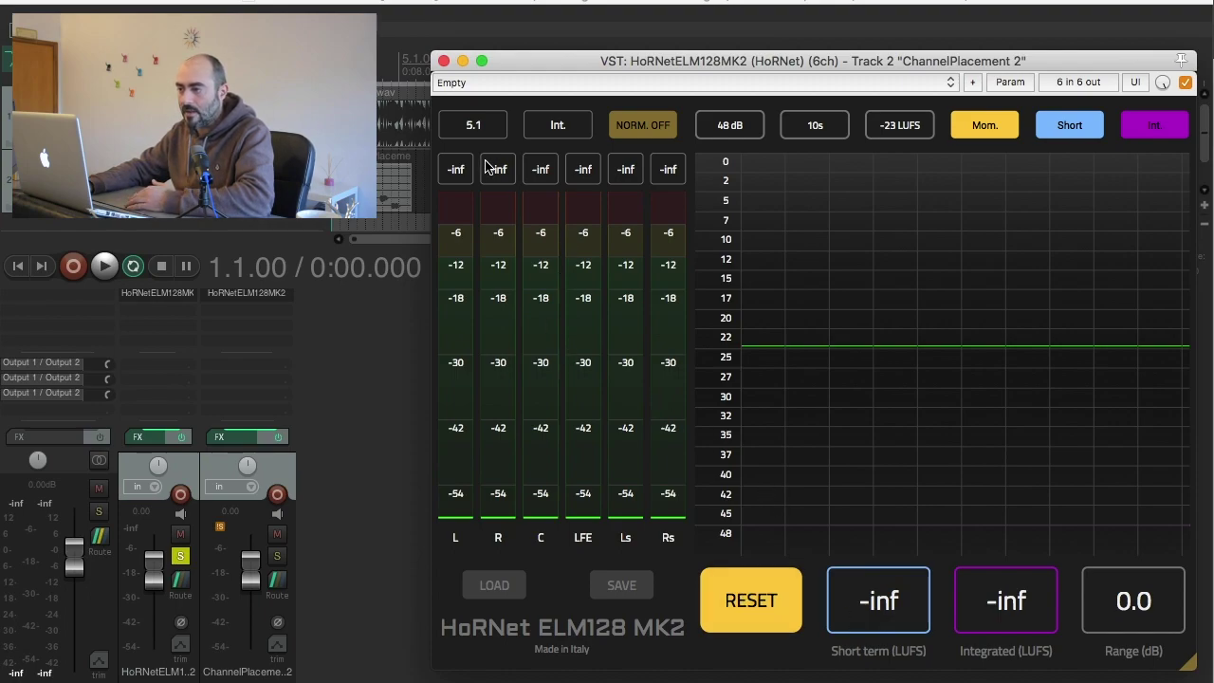
Cycle the channel mode through Stereo, 5.1 and Mono, ending on Stereo.
{"action": "left_click", "coordinate": [500, 132]}
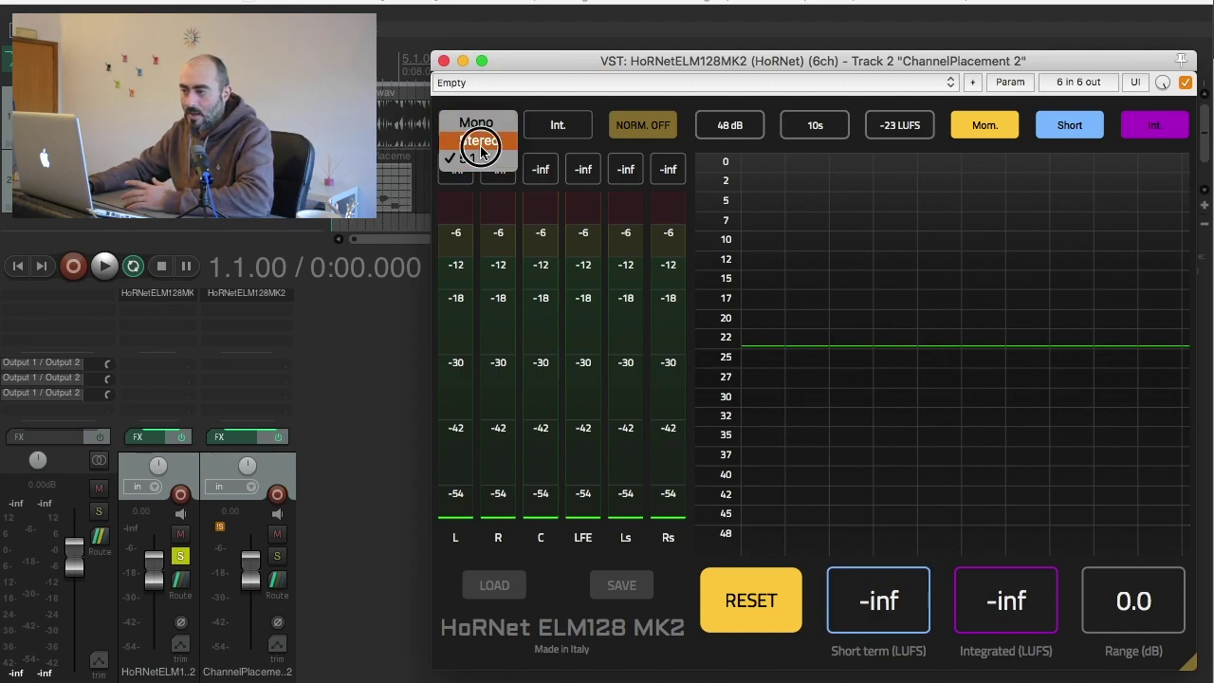
{"action": "left_click", "coordinate": [481, 154]}
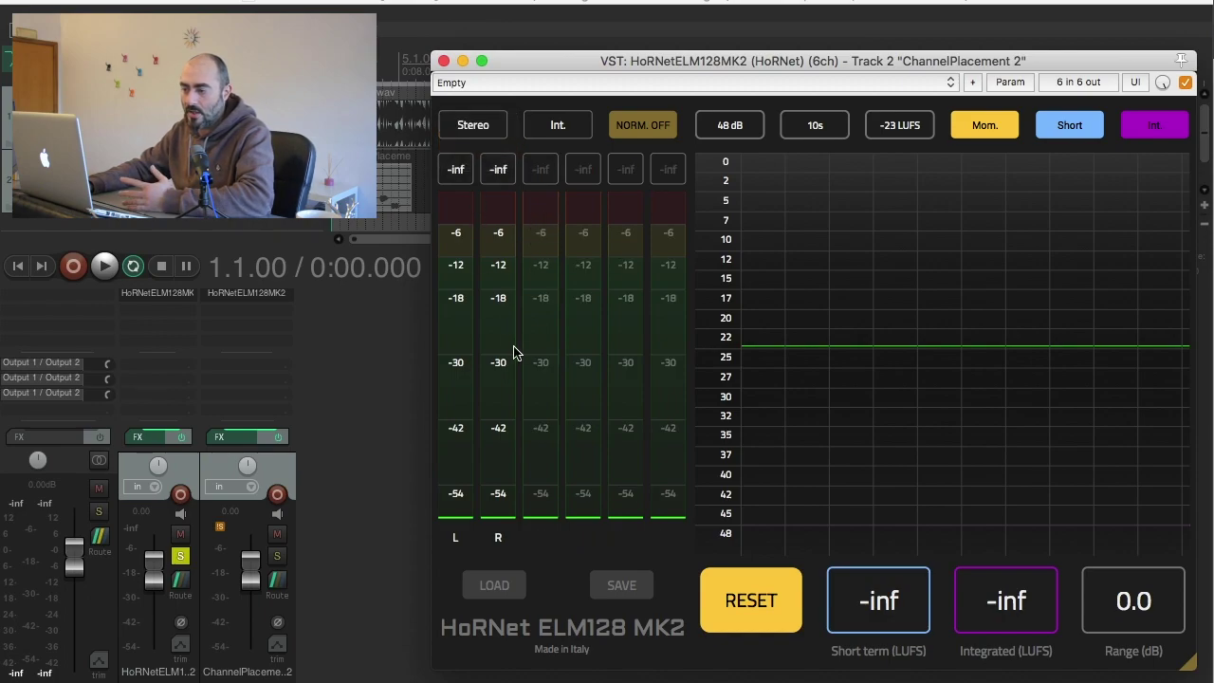
{"action": "left_click", "coordinate": [489, 132]}
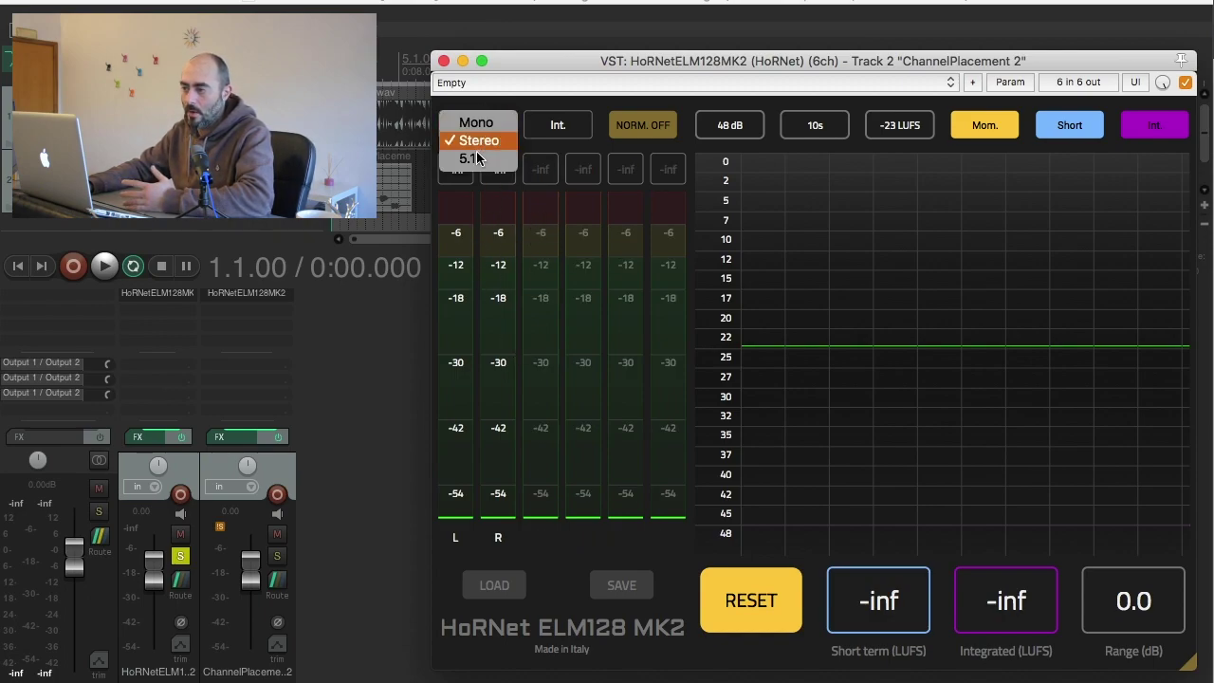
{"action": "left_click", "coordinate": [477, 161]}
{"action": "left_click", "coordinate": [488, 133]}
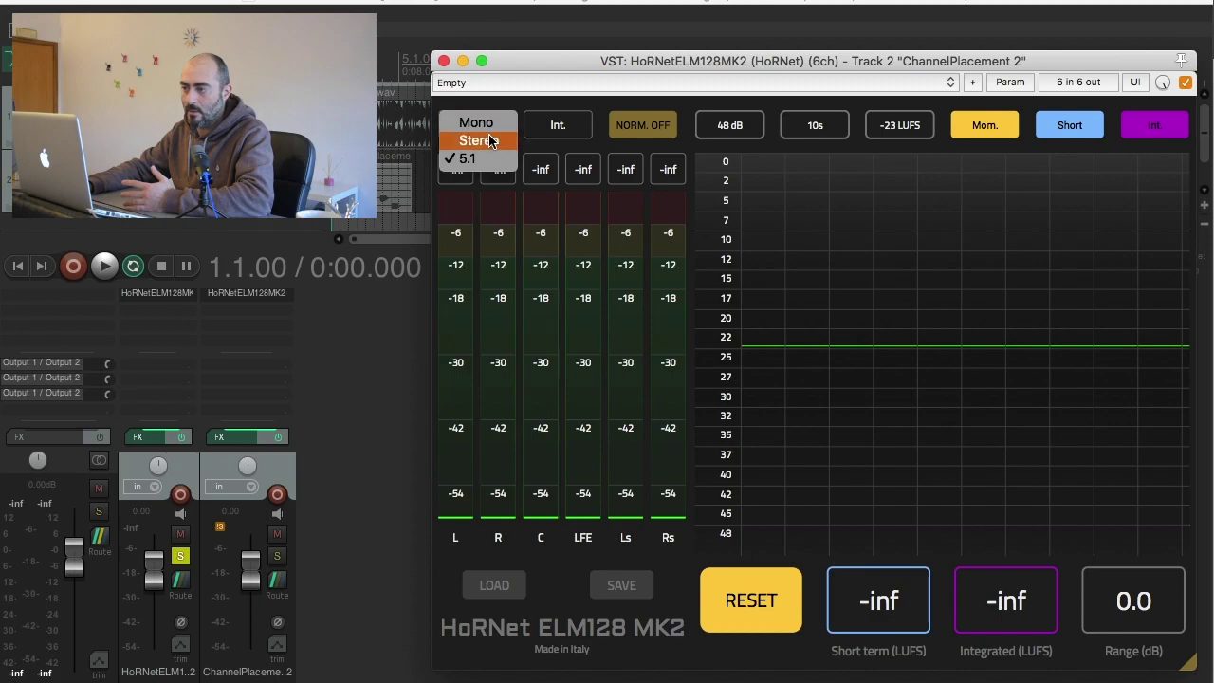
{"action": "left_click", "coordinate": [488, 130]}
{"action": "left_click", "coordinate": [489, 133]}
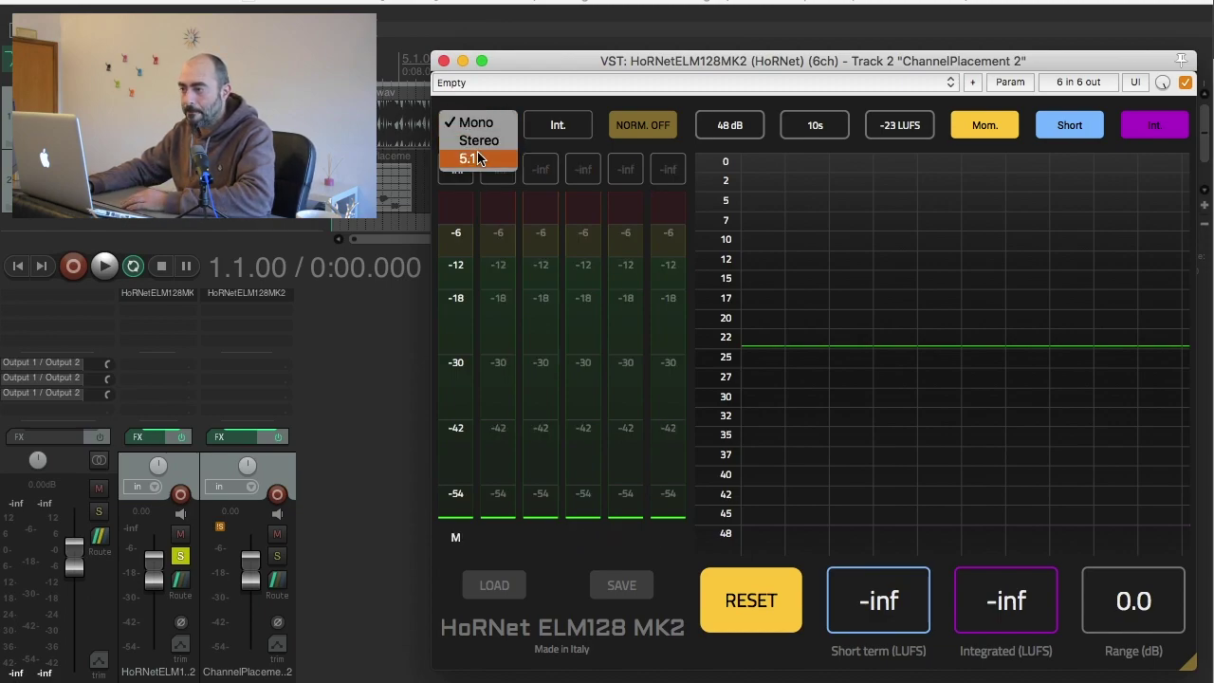
{"action": "left_click", "coordinate": [481, 139]}
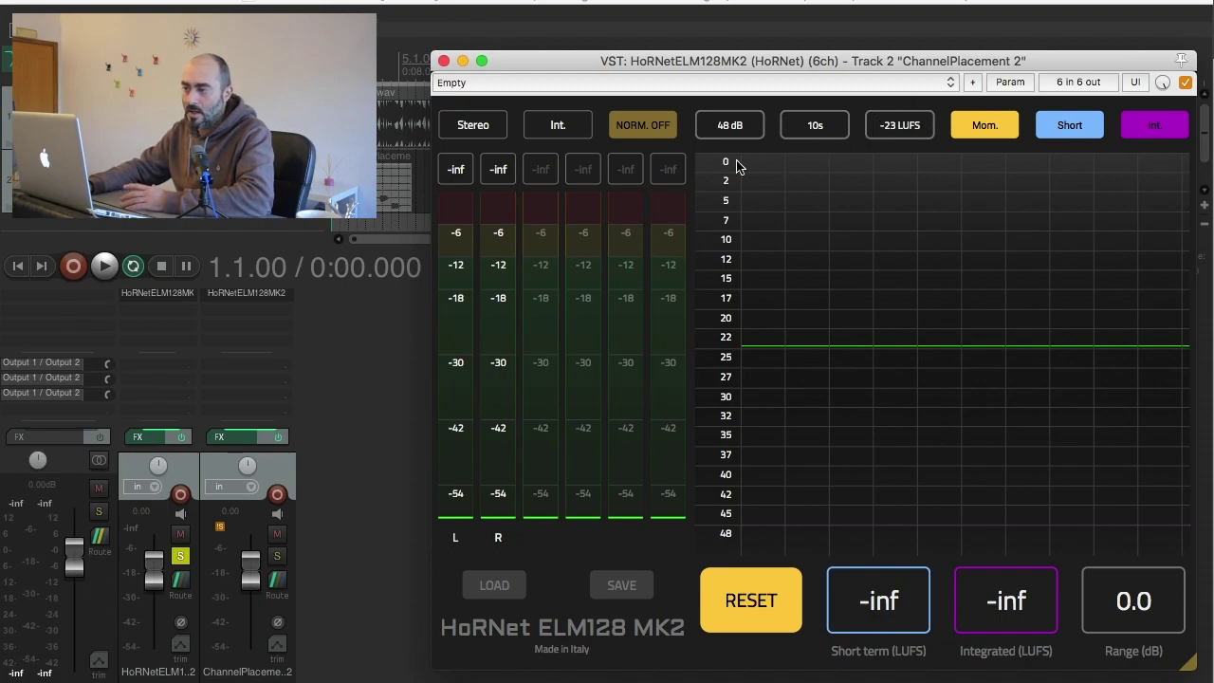
{"action": "left_click", "coordinate": [573, 127]}
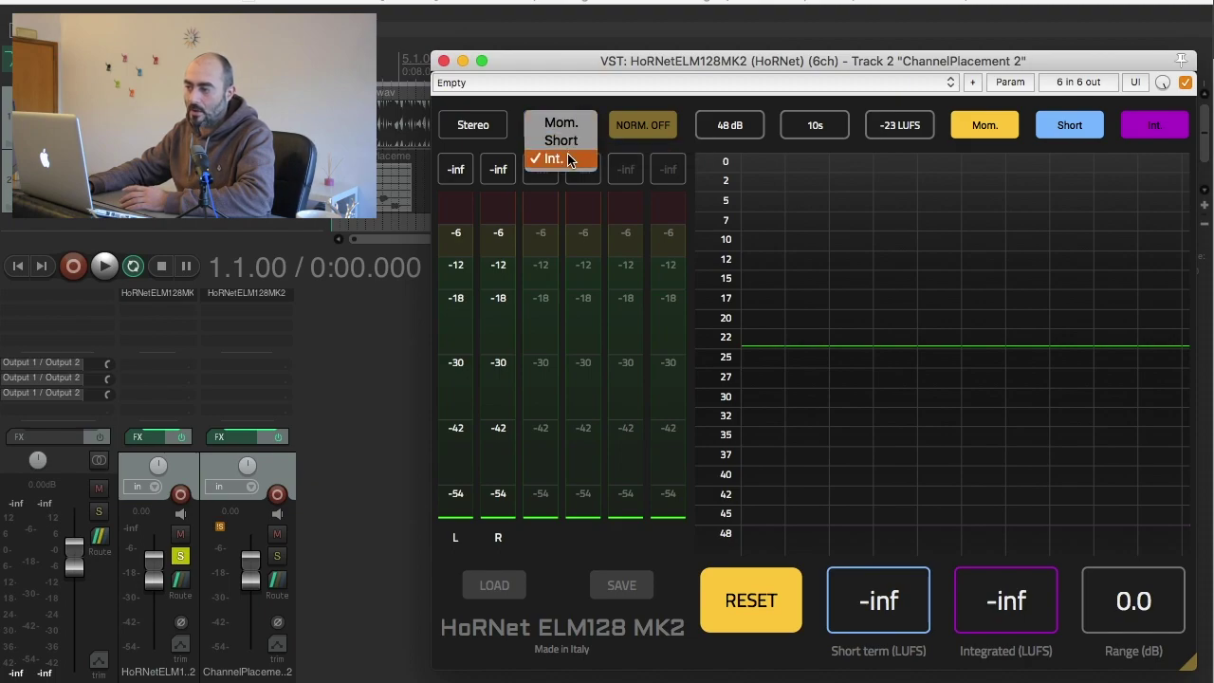
{"action": "left_click", "coordinate": [569, 160]}
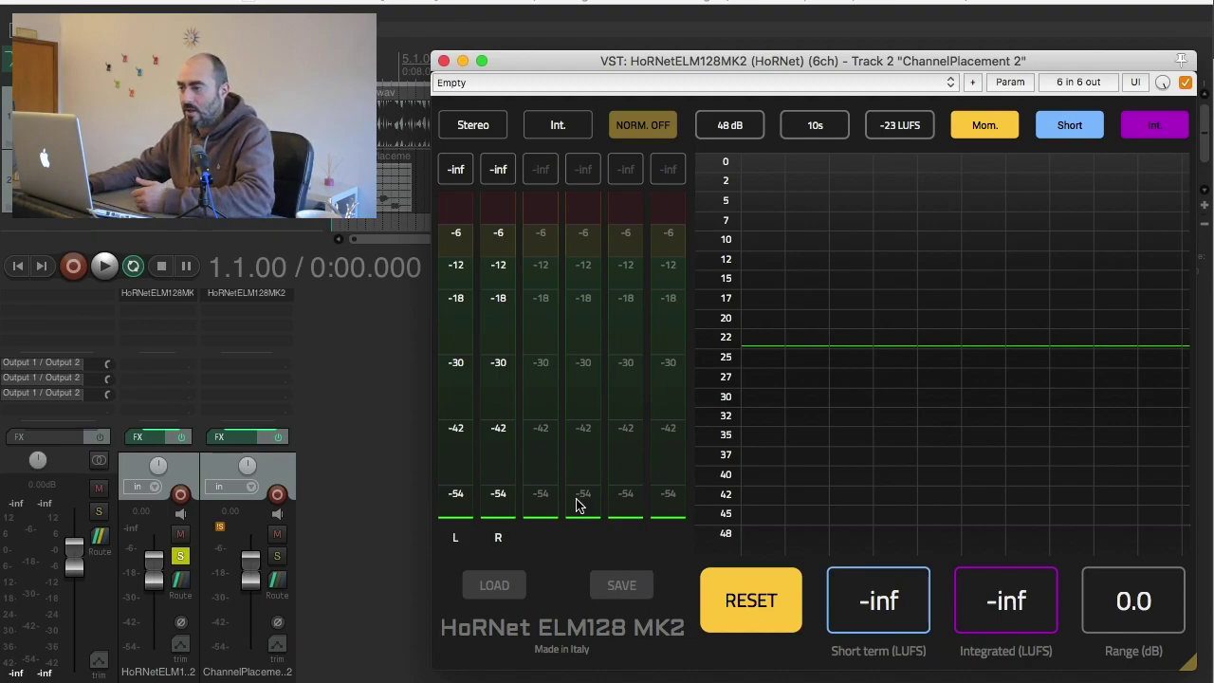
Play Track 1 through the meter, measuring -9.4 LUFS integrated with 3.1 dB range.
{"action": "left_click_drag", "start_coordinate": [564, 69], "coordinate": [554, 70]}
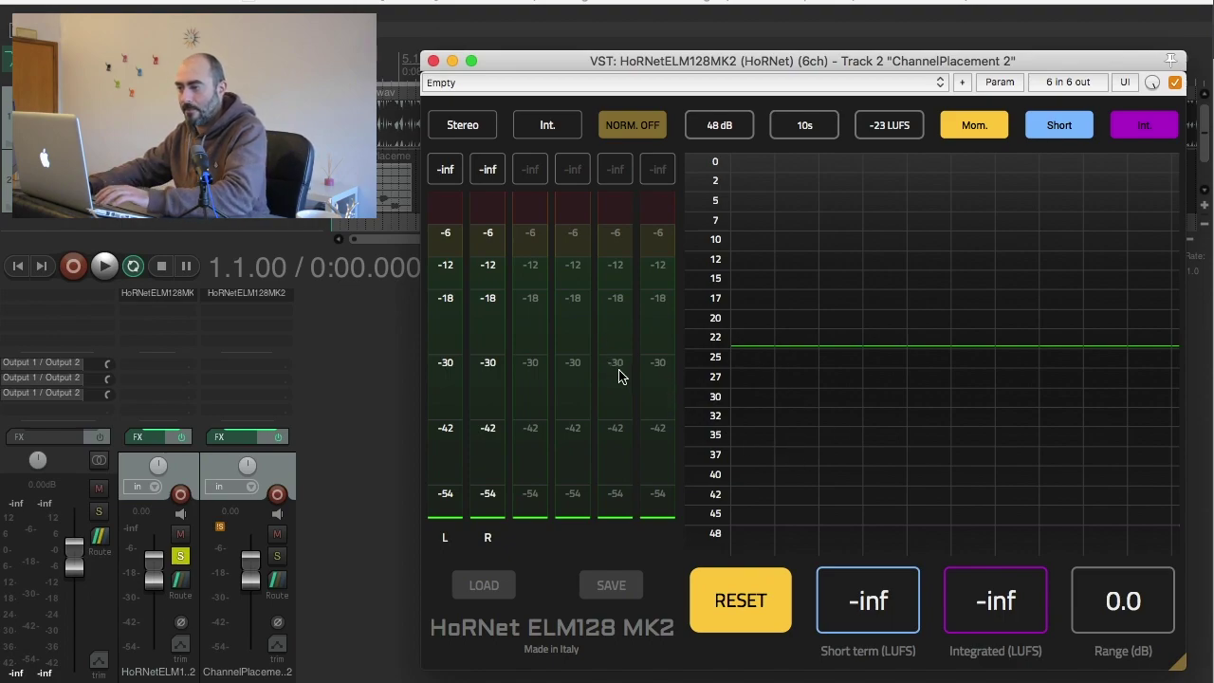
{"action": "key", "text": "space"}
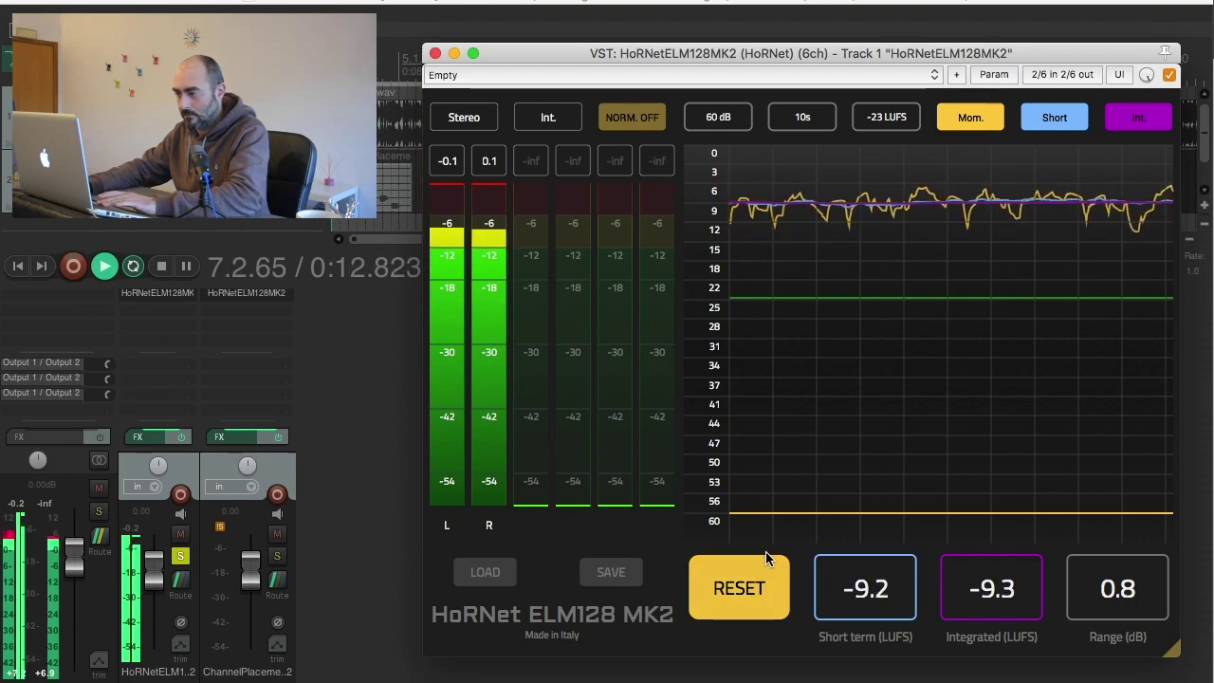
{"action": "key", "text": "space"}
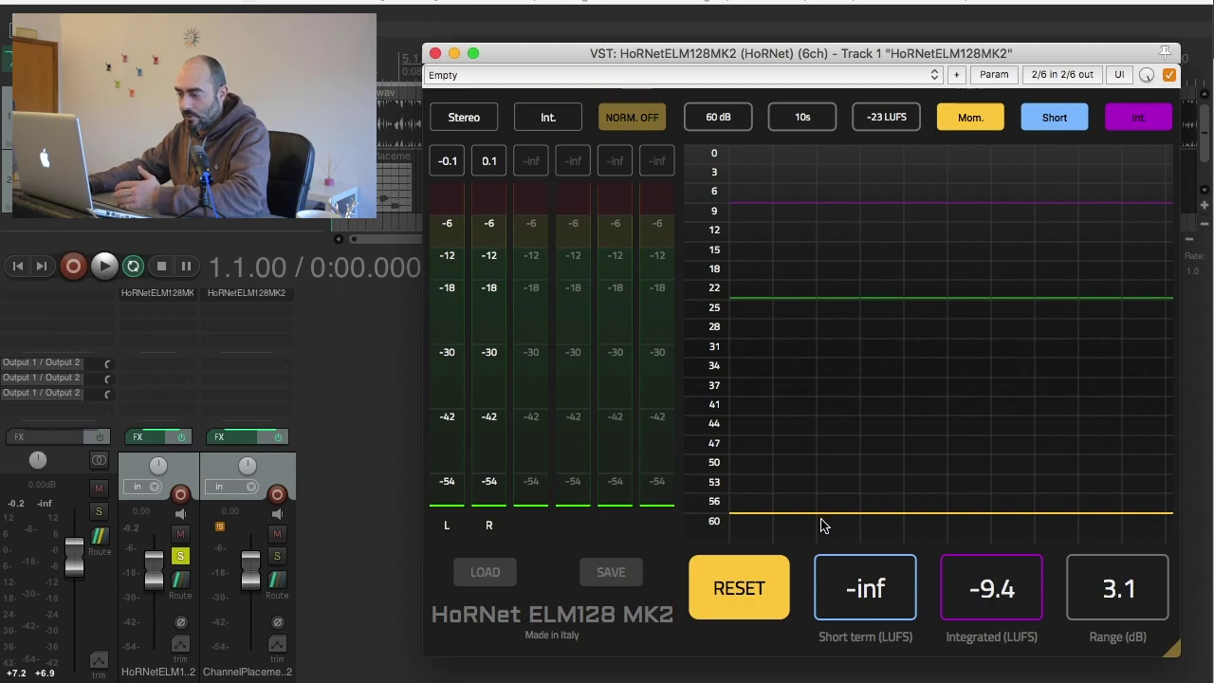
Change the reference loudness target from -23 LUFS to -15 LUFS.
{"action": "left_click", "coordinate": [875, 121]}
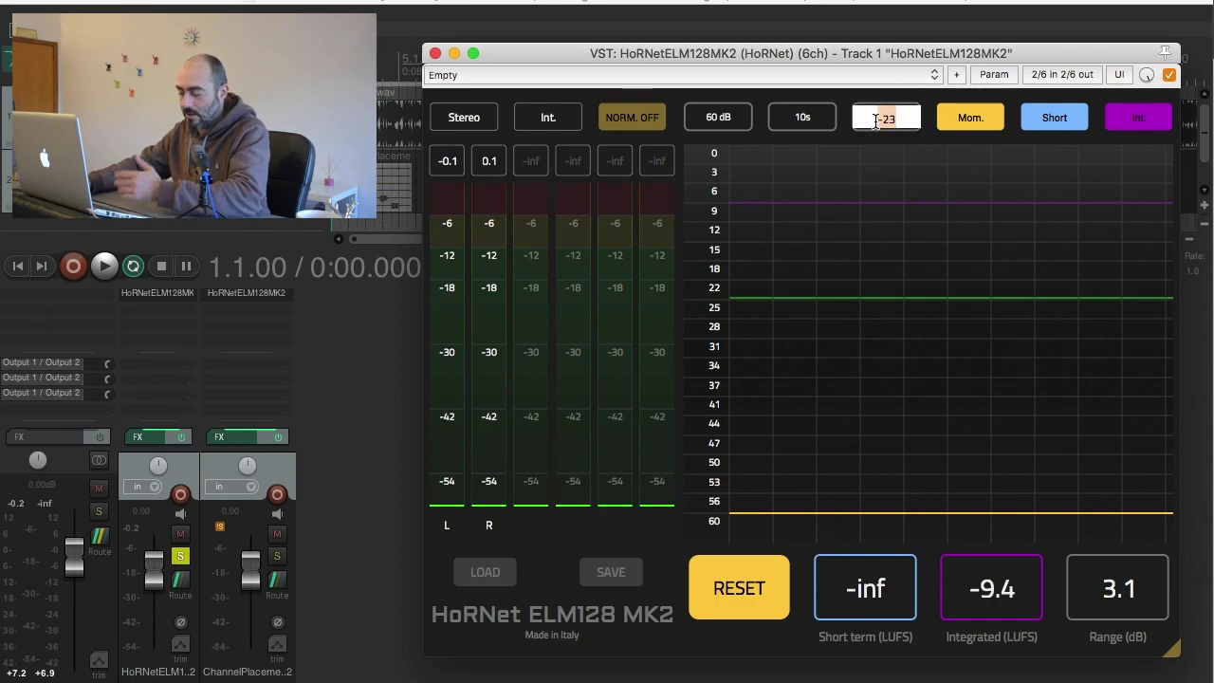
{"action": "key", "text": "BackSpace"}
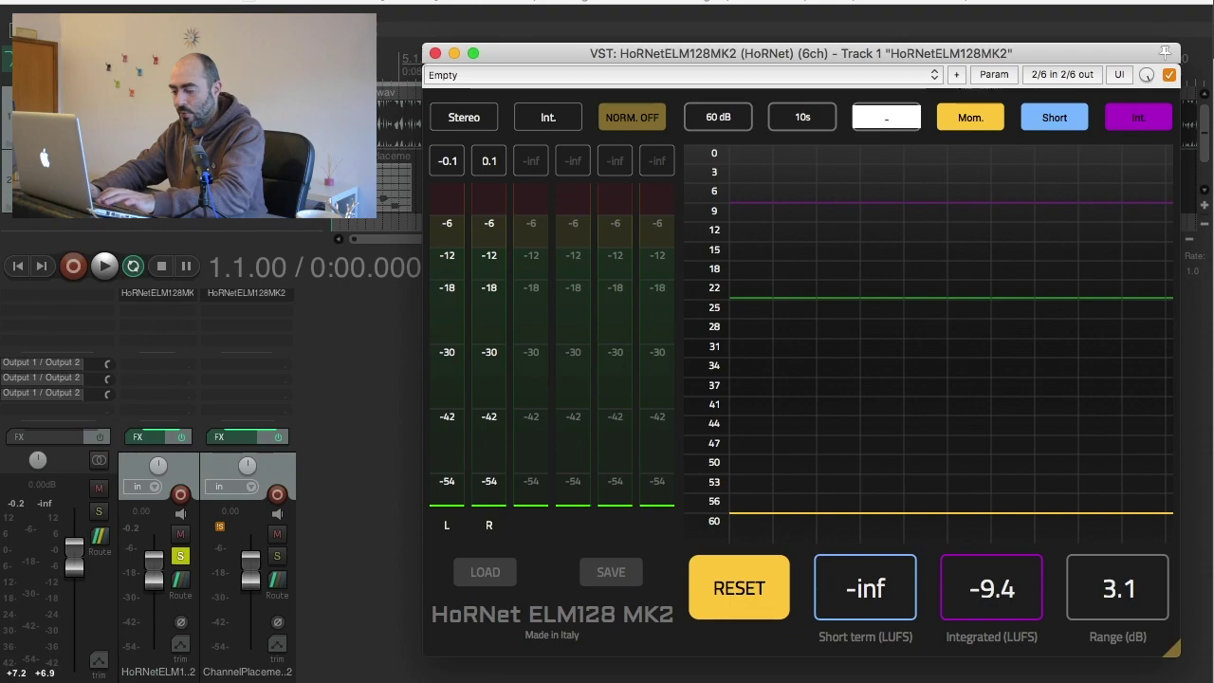
{"action": "type", "text": "-15"}
{"action": "key", "text": "Return"}
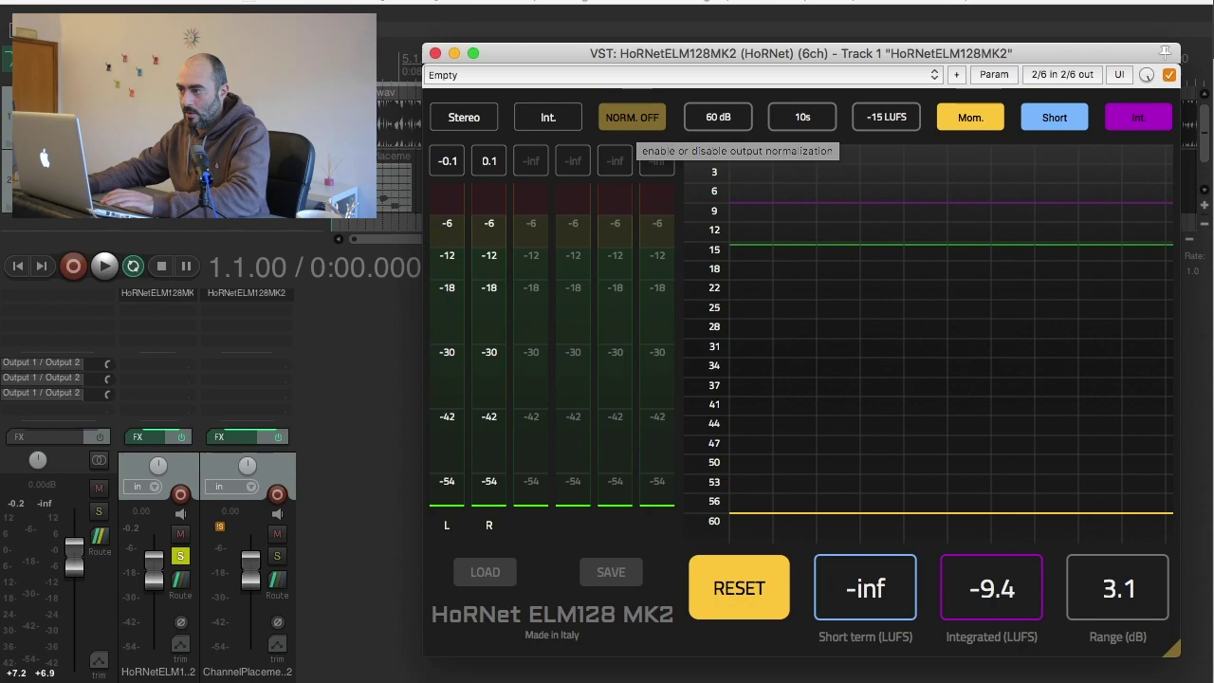
Enable NORM and play the track with Mom. and Short curves hidden, reading -16.4 LUFS.
{"action": "left_click", "coordinate": [642, 124]}
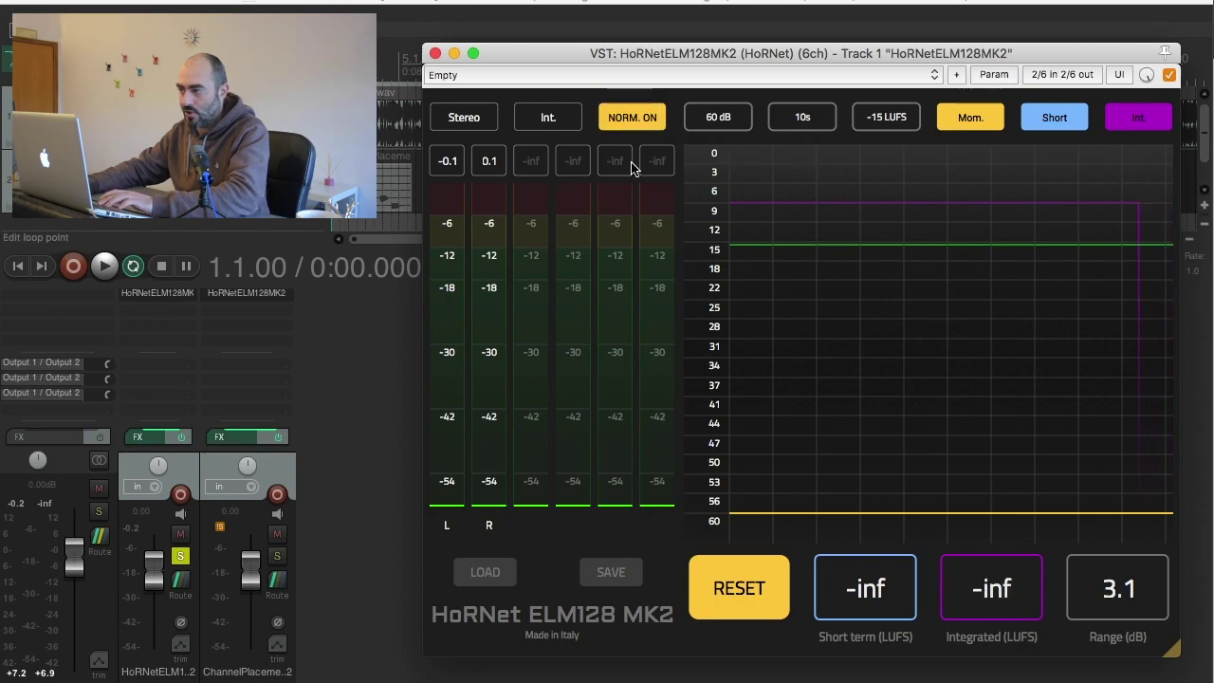
{"action": "key", "text": "space"}
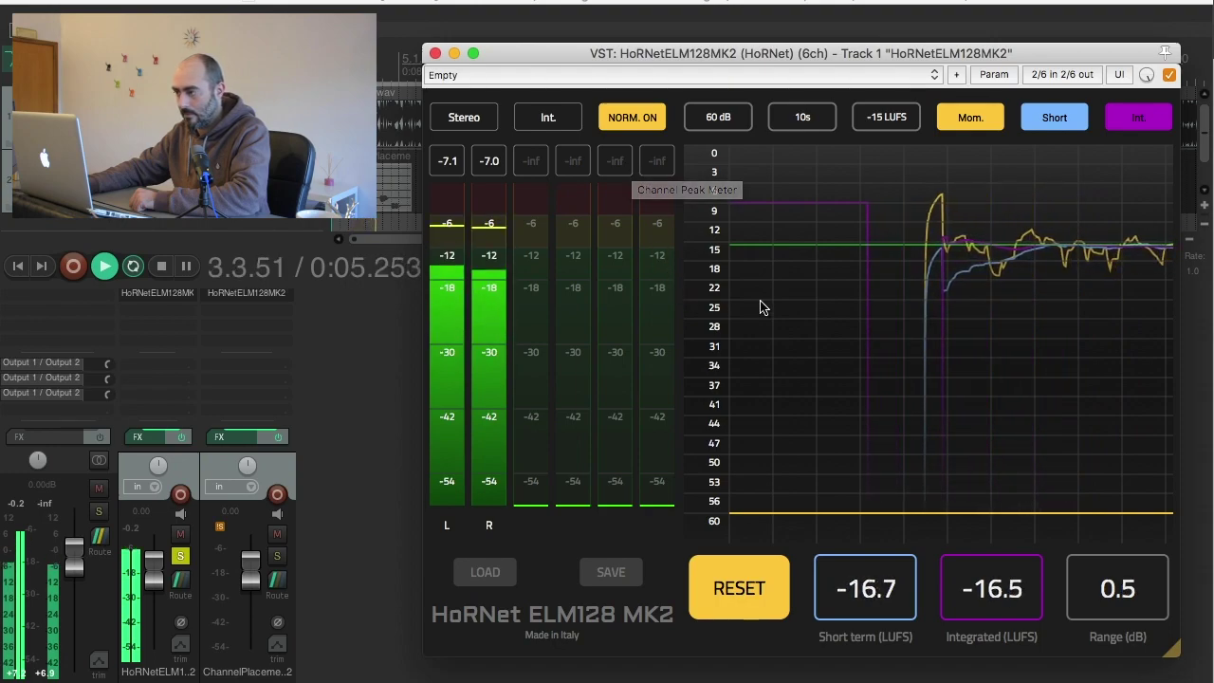
{"action": "left_click", "coordinate": [977, 122]}
{"action": "left_click", "coordinate": [1043, 119]}
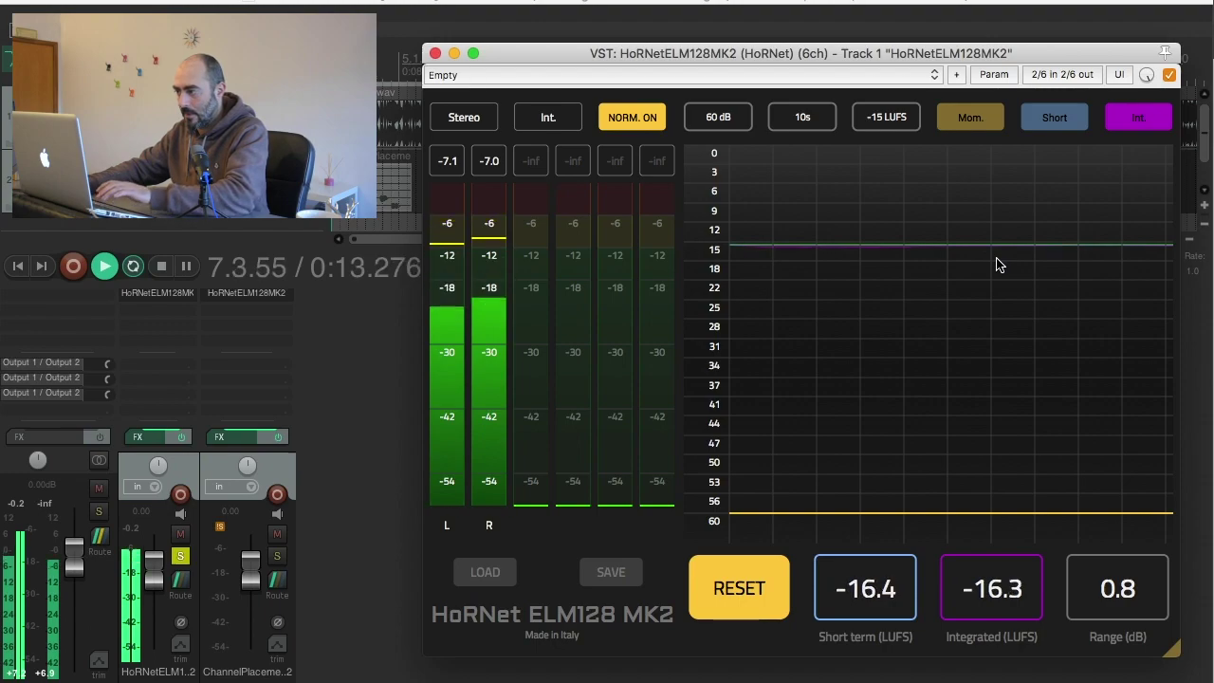
{"action": "key", "text": "space"}
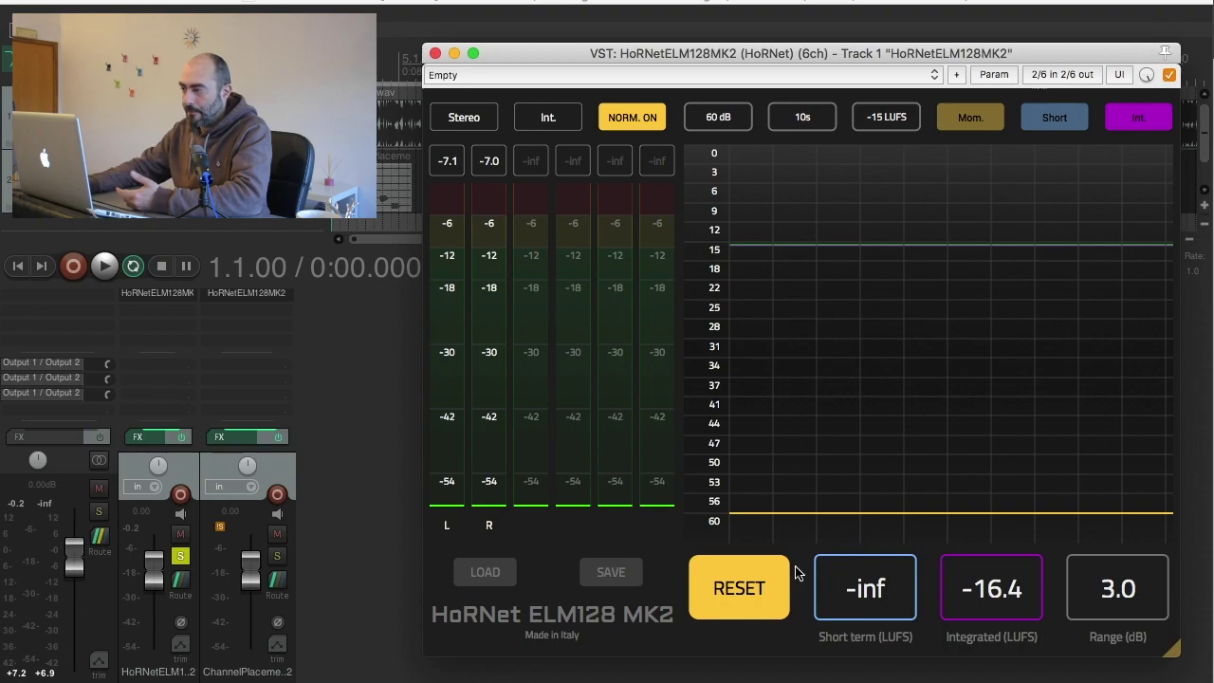
Re-show the Short and Mom. curves and set the graph time range to 3m.
{"action": "left_click", "coordinate": [1044, 125]}
{"action": "left_click", "coordinate": [996, 122]}
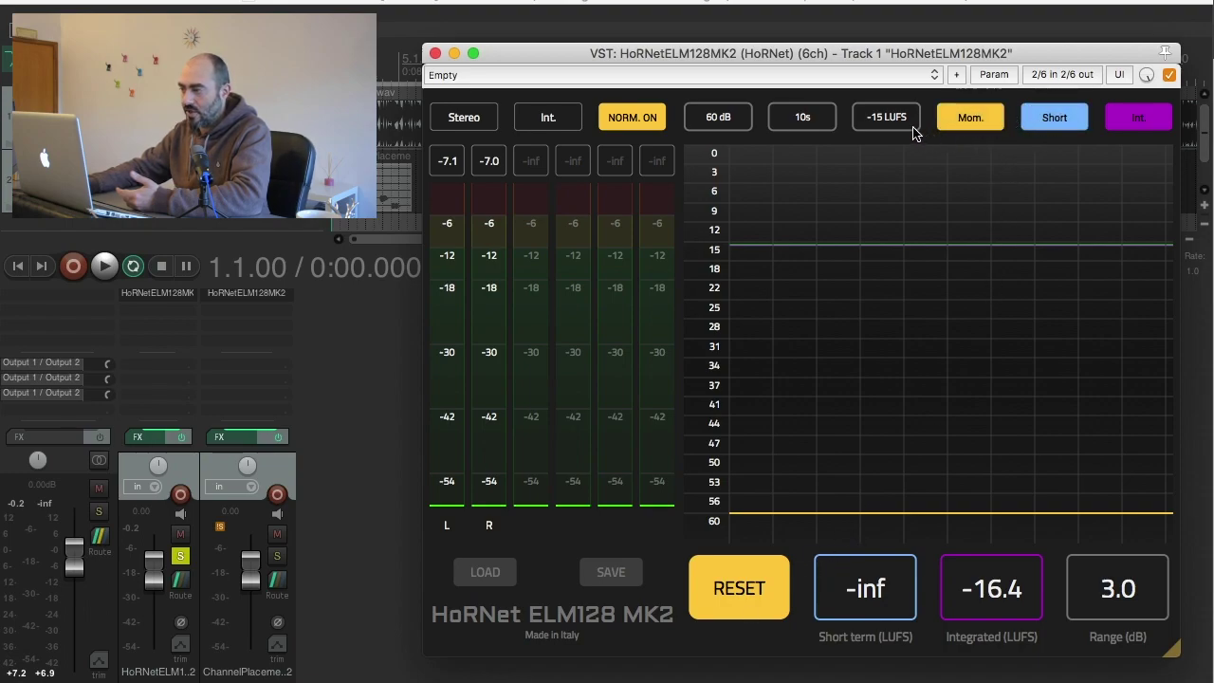
{"action": "left_click", "coordinate": [802, 117]}
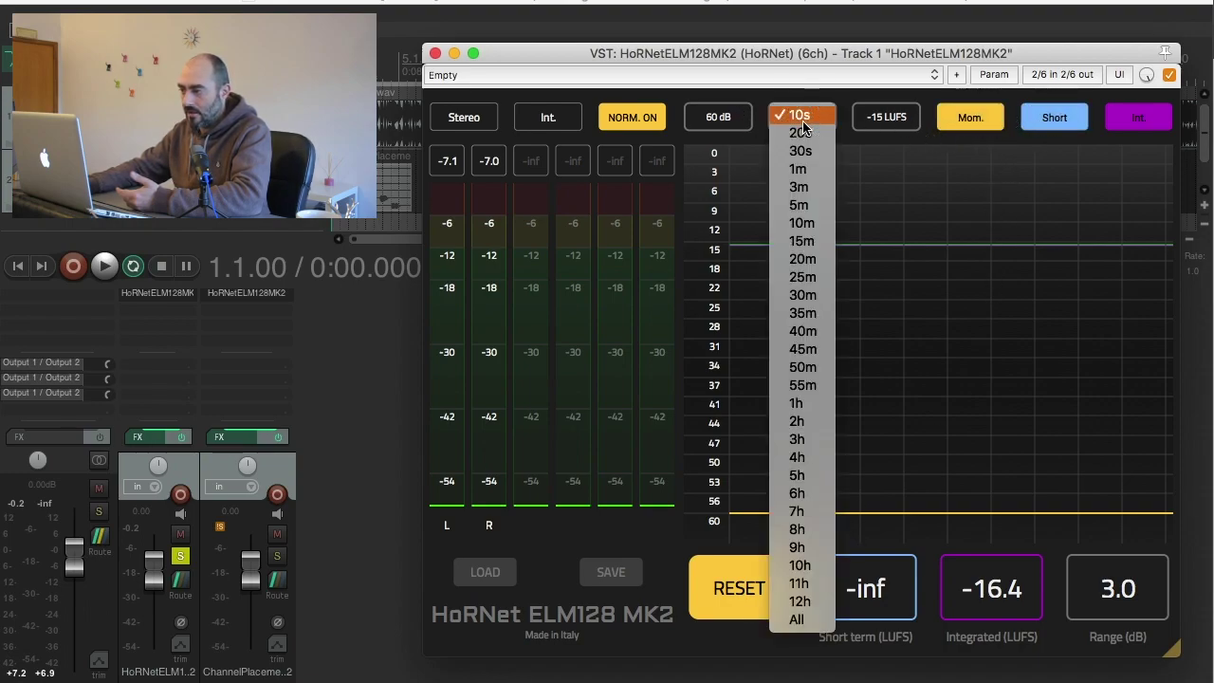
{"action": "left_click", "coordinate": [807, 192]}
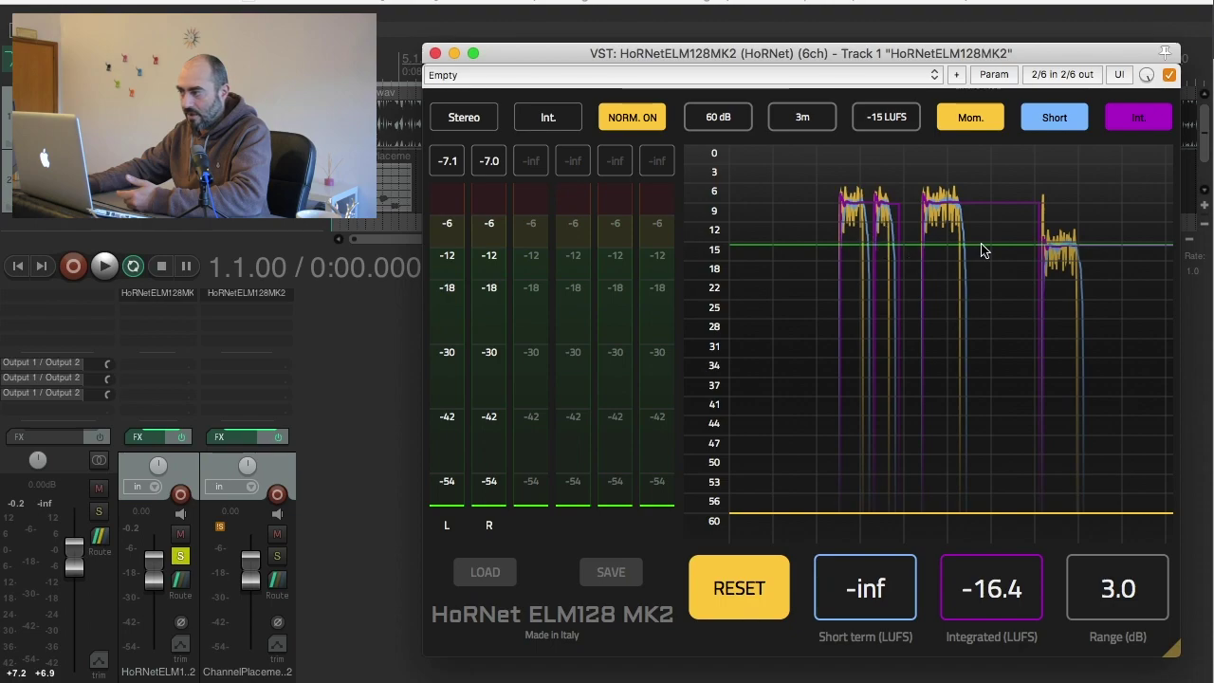
Toggle the curves so only the momentary loudness curve remains visible.
{"action": "left_click", "coordinate": [1052, 122]}
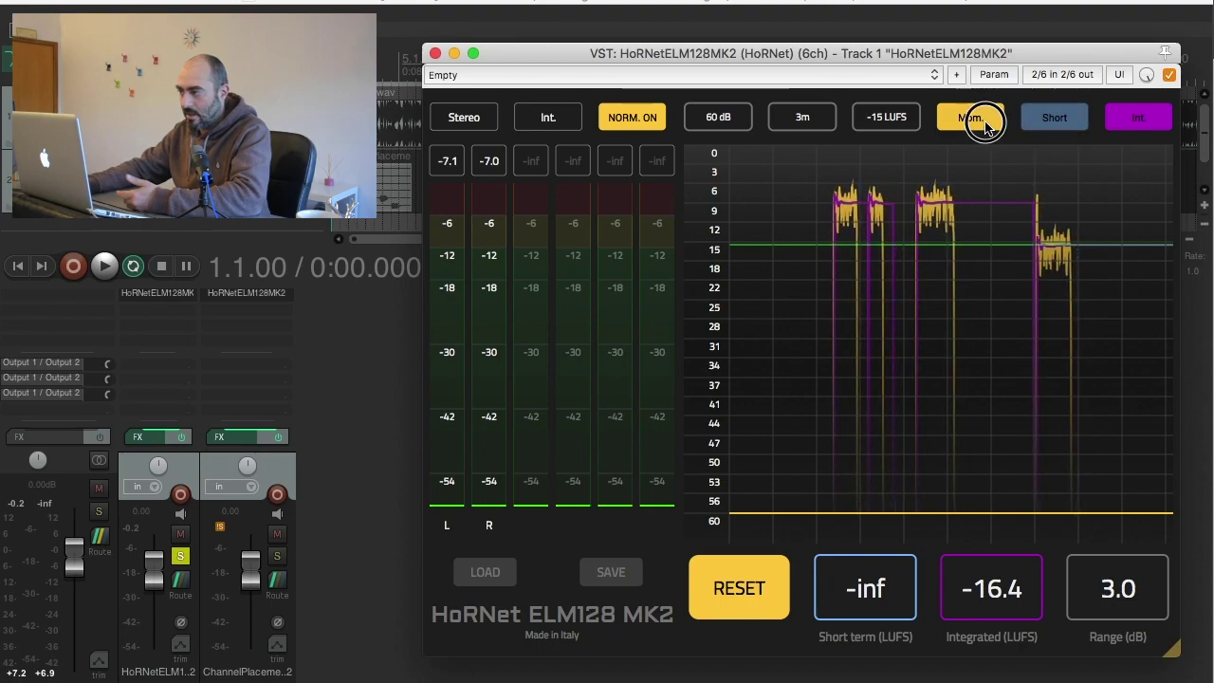
{"action": "left_click", "coordinate": [986, 127]}
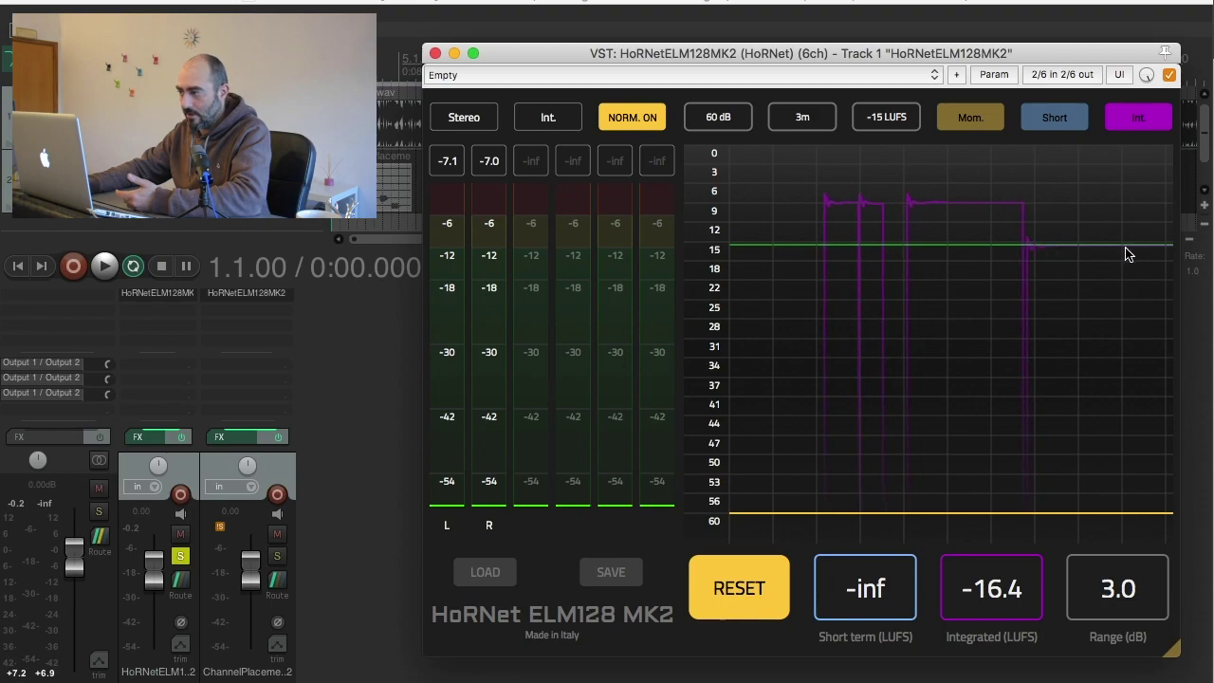
{"action": "left_click", "coordinate": [1072, 123]}
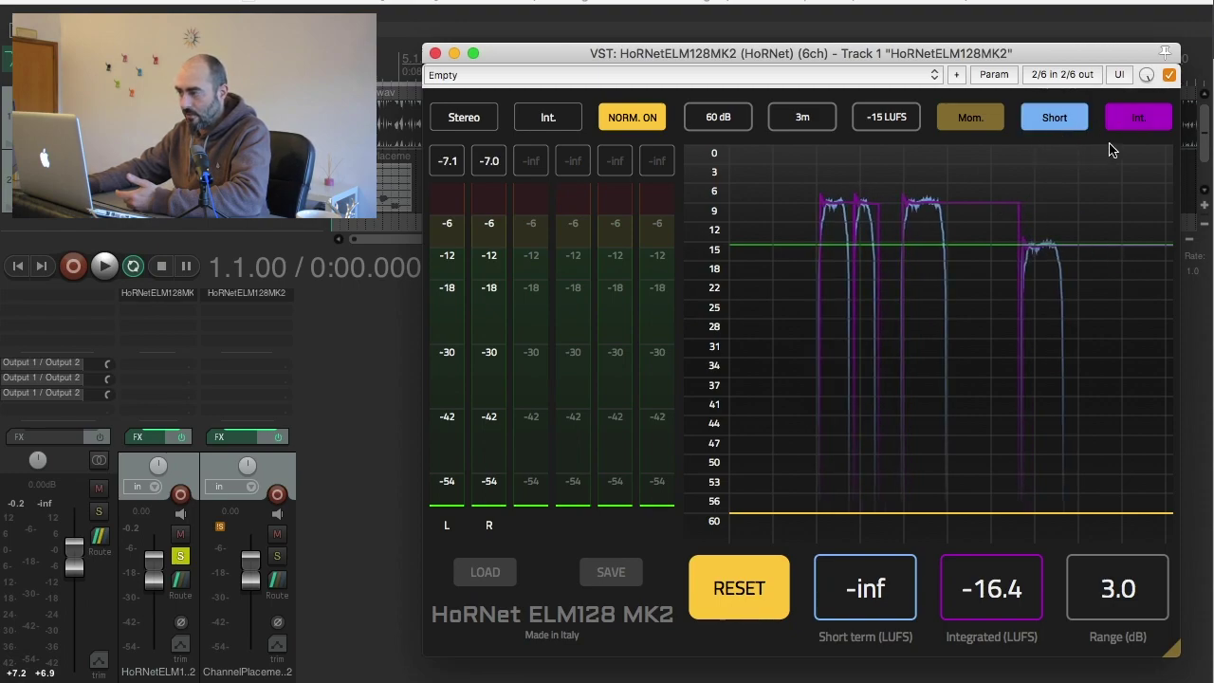
{"action": "left_click", "coordinate": [1134, 117]}
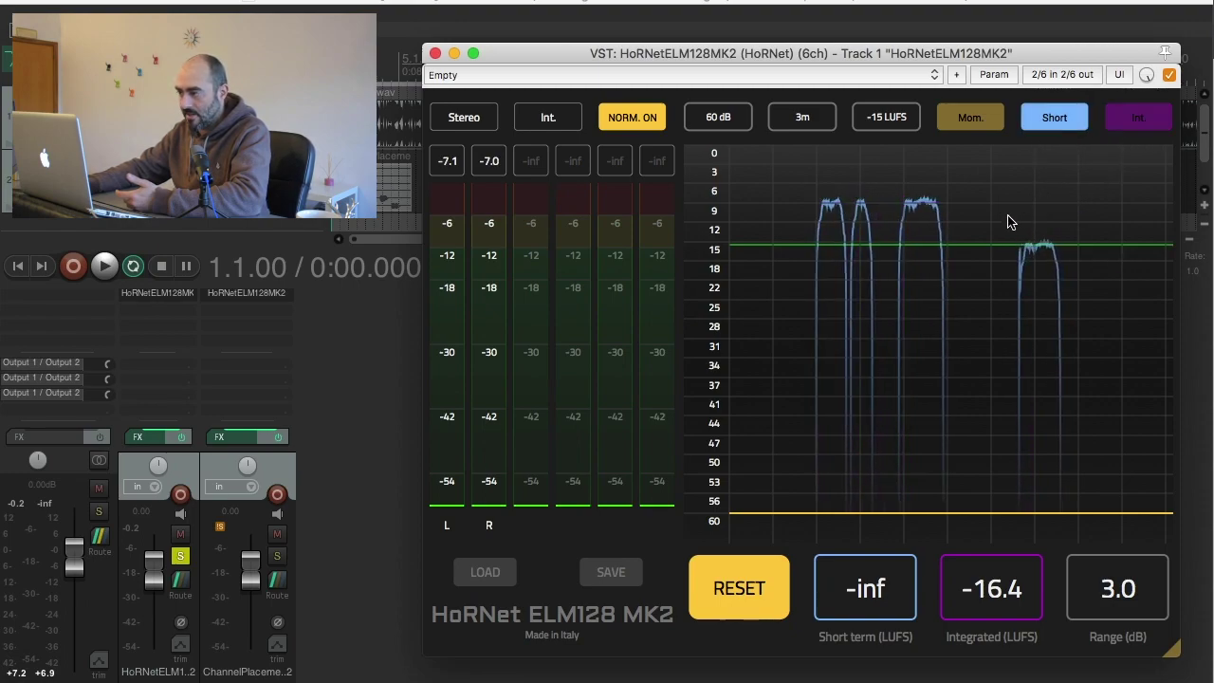
{"action": "left_click", "coordinate": [963, 126]}
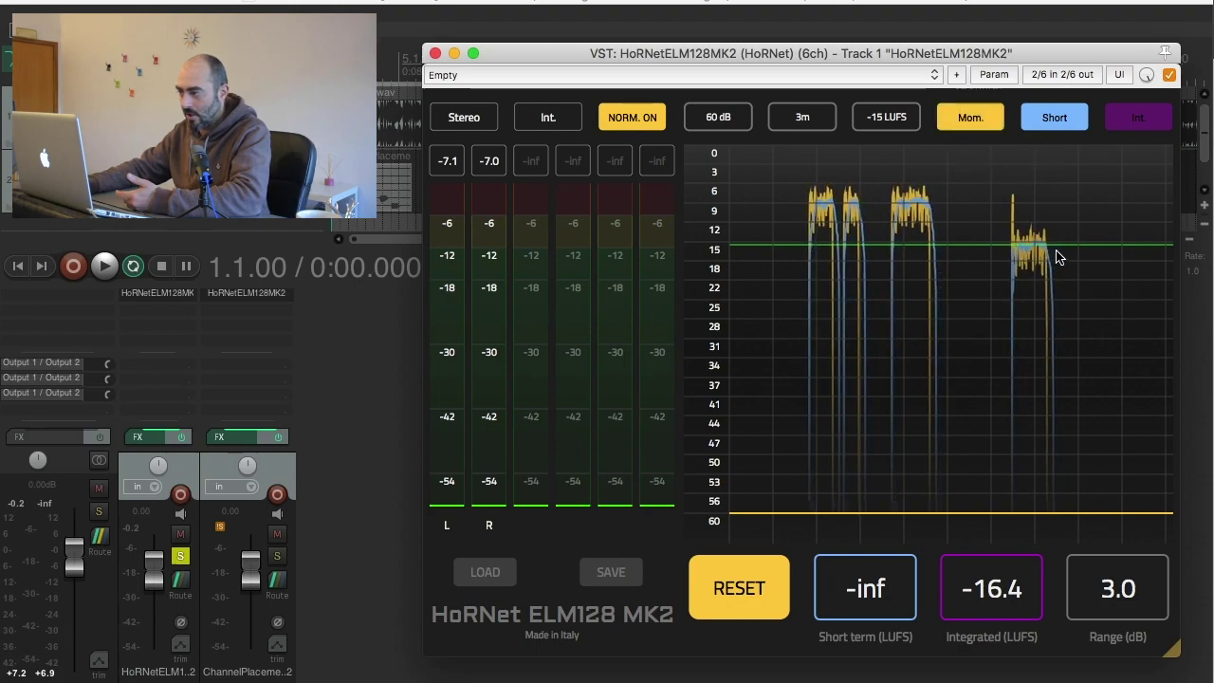
{"action": "left_click", "coordinate": [1050, 118]}
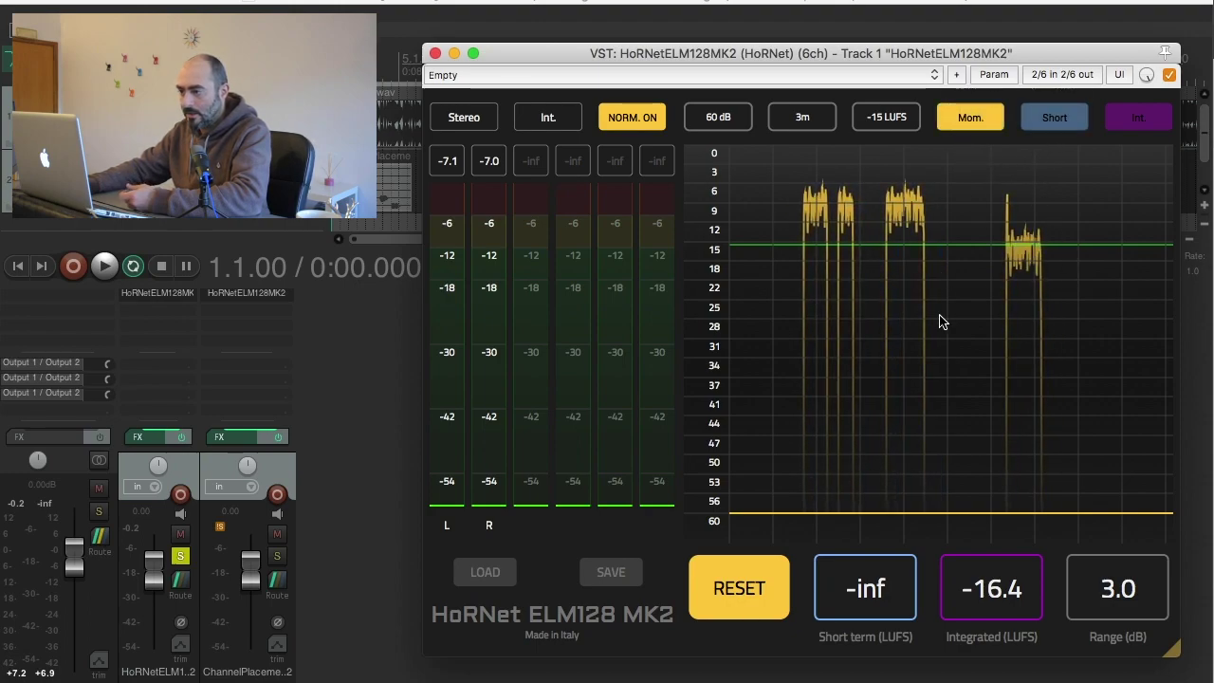
Nudge the plugin window slightly lower and bring up the channel layout choices.
{"action": "left_click", "coordinate": [270, 300]}
{"action": "mouse_move", "coordinate": [553, 60]}
{"action": "left_mouse_down"}
{"action": "mouse_move", "coordinate": [554, 91]}
{"action": "mouse_move", "coordinate": [556, 74]}
{"action": "left_mouse_up"}
{"action": "left_click", "coordinate": [481, 138]}
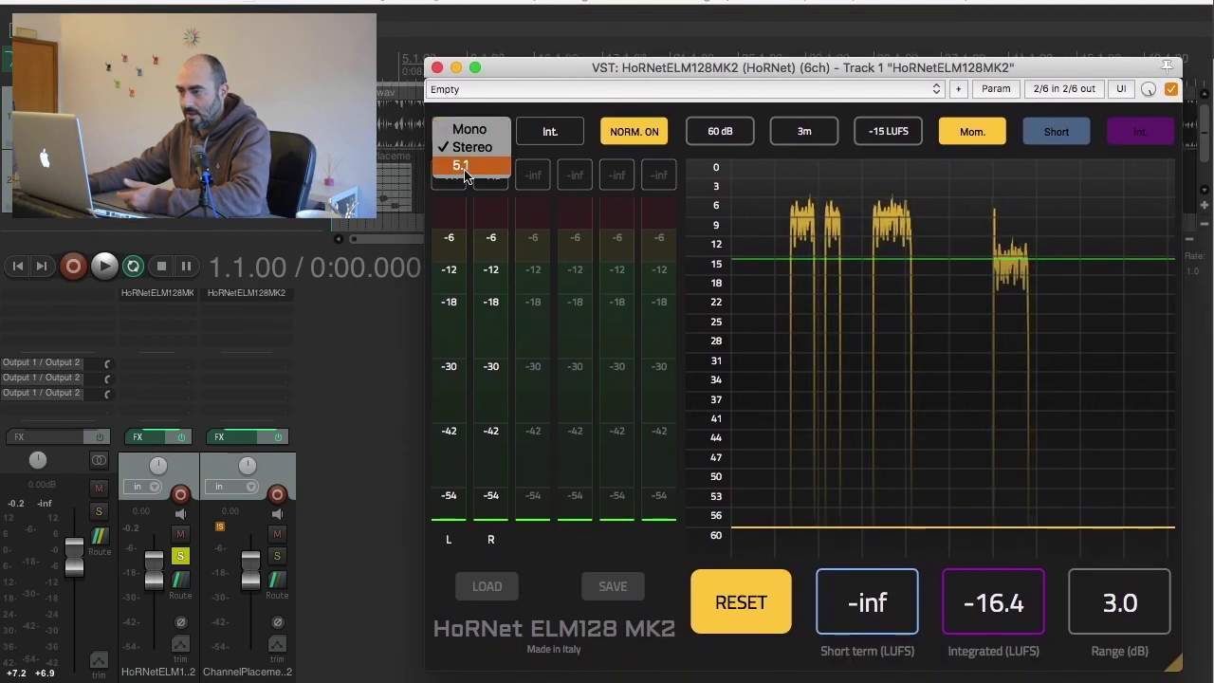
Switch metering to 5.1 and solo the ChannelPlacement 2 track instead of the stereo track.
{"action": "left_click", "coordinate": [461, 165]}
{"action": "left_click_drag", "start_coordinate": [546, 68], "coordinate": [542, 49]}
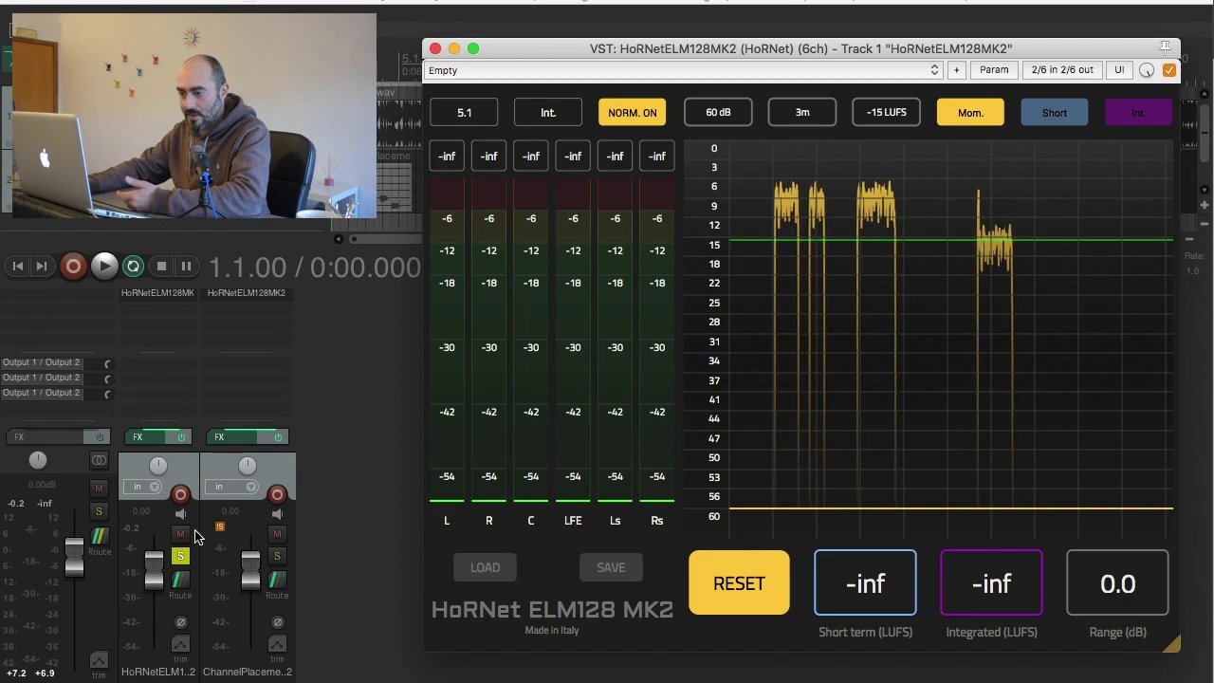
{"action": "left_click", "coordinate": [272, 564]}
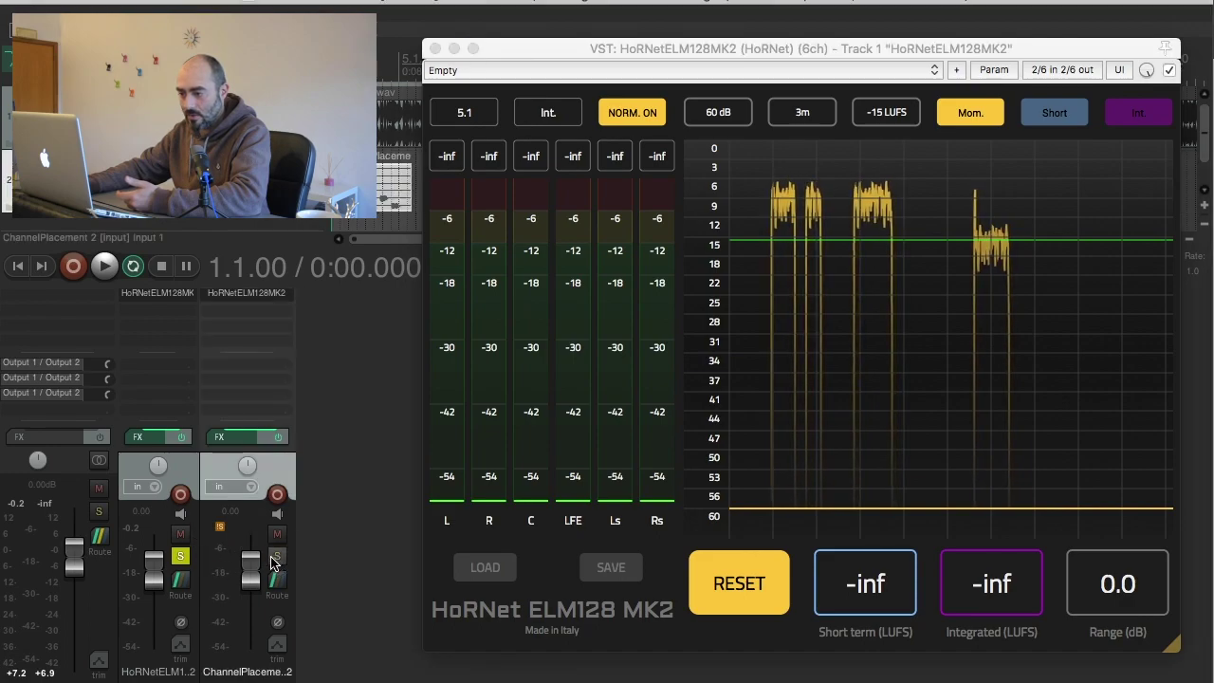
{"action": "left_click", "coordinate": [181, 558]}
Play the surround test track, reading -15.4 LUFS integrated and 5.1 dB range.
{"action": "left_click_drag", "start_coordinate": [704, 51], "coordinate": [689, 49]}
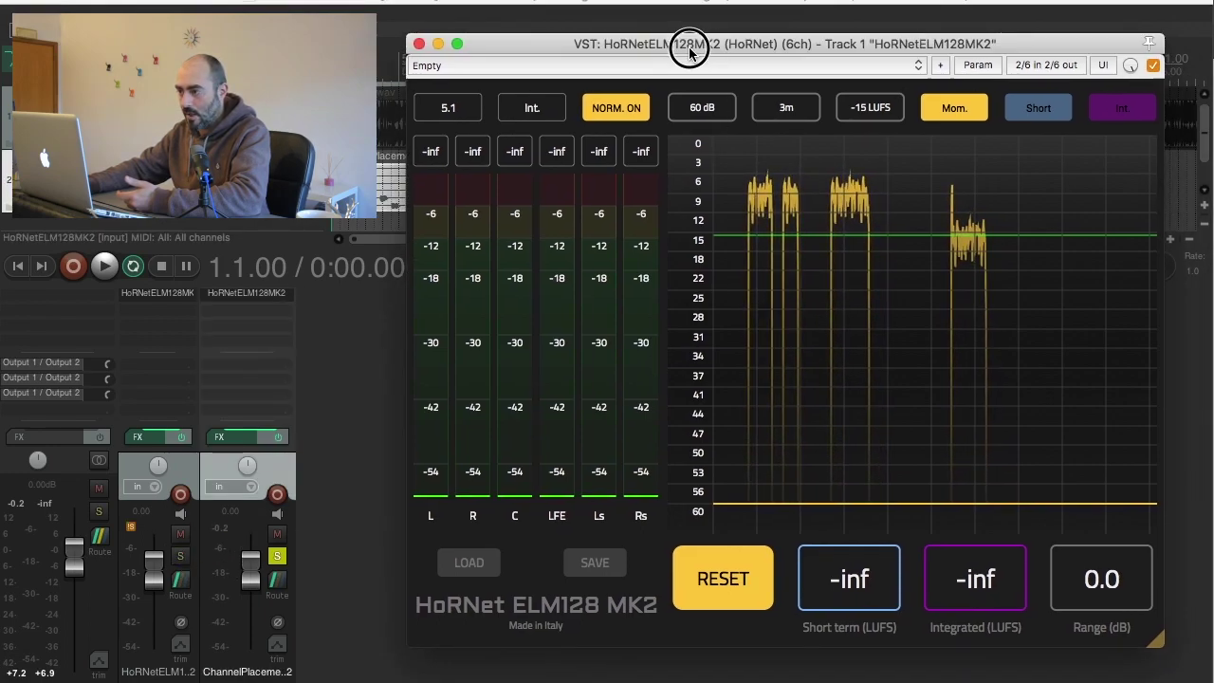
{"action": "left_click_drag", "start_coordinate": [823, 50], "coordinate": [844, 44]}
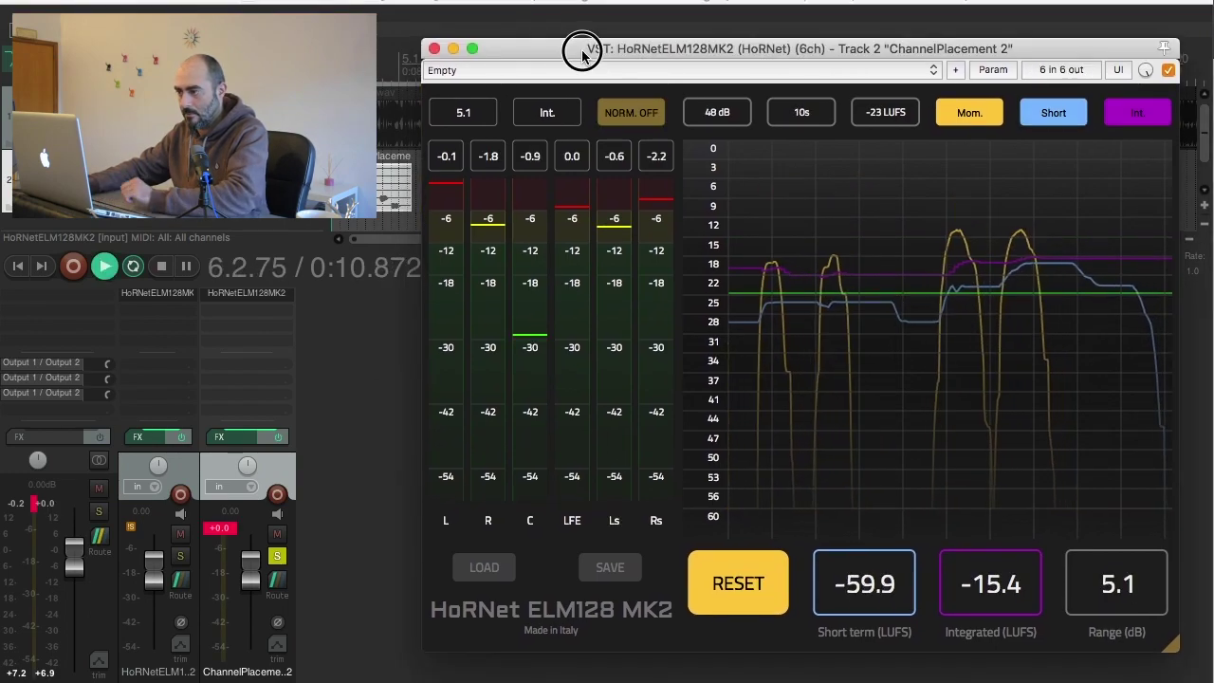
{"action": "key", "text": "space"}
{"action": "key", "text": "space"}
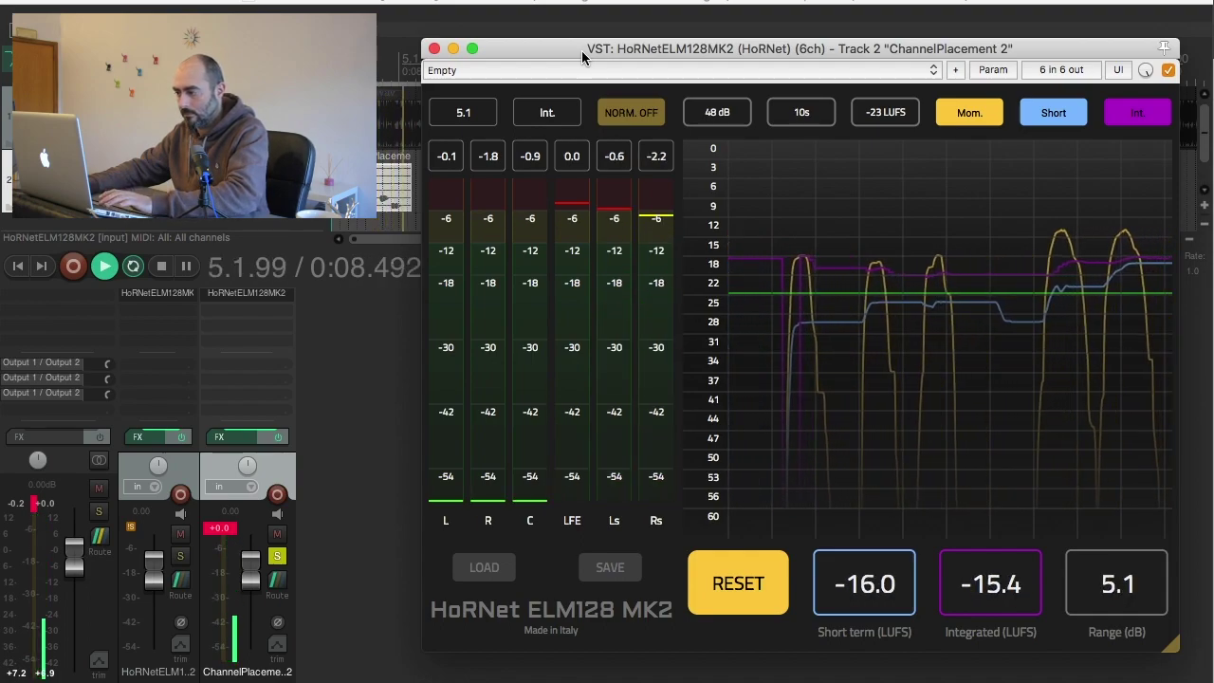
{"action": "key", "text": "space"}
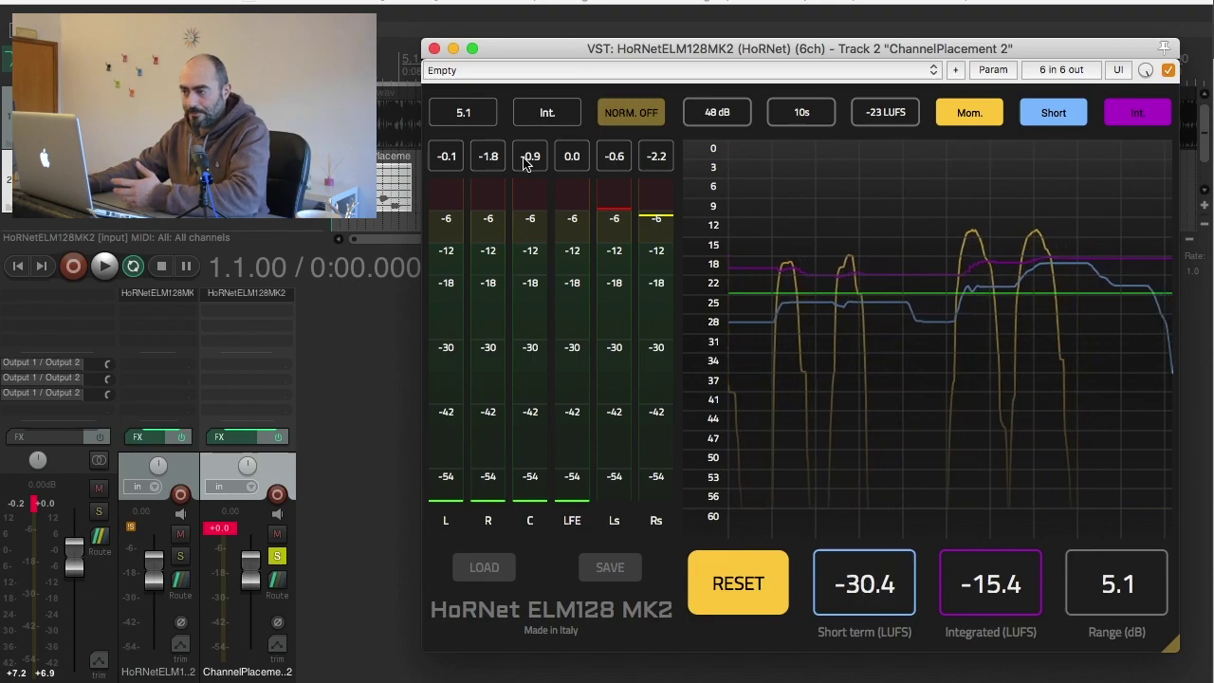
Reapply 5.1, then switch to Mono and play the track, reading -16.6 LUFS integrated.
{"action": "left_click", "coordinate": [469, 116]}
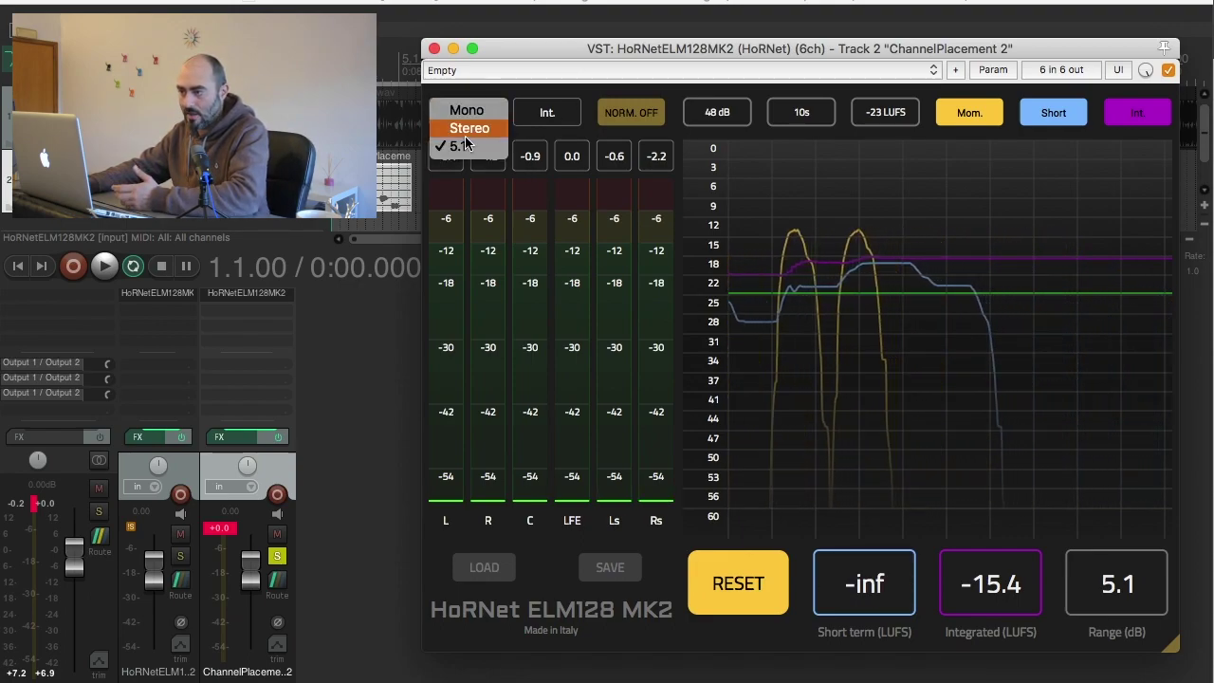
{"action": "left_click", "coordinate": [466, 149]}
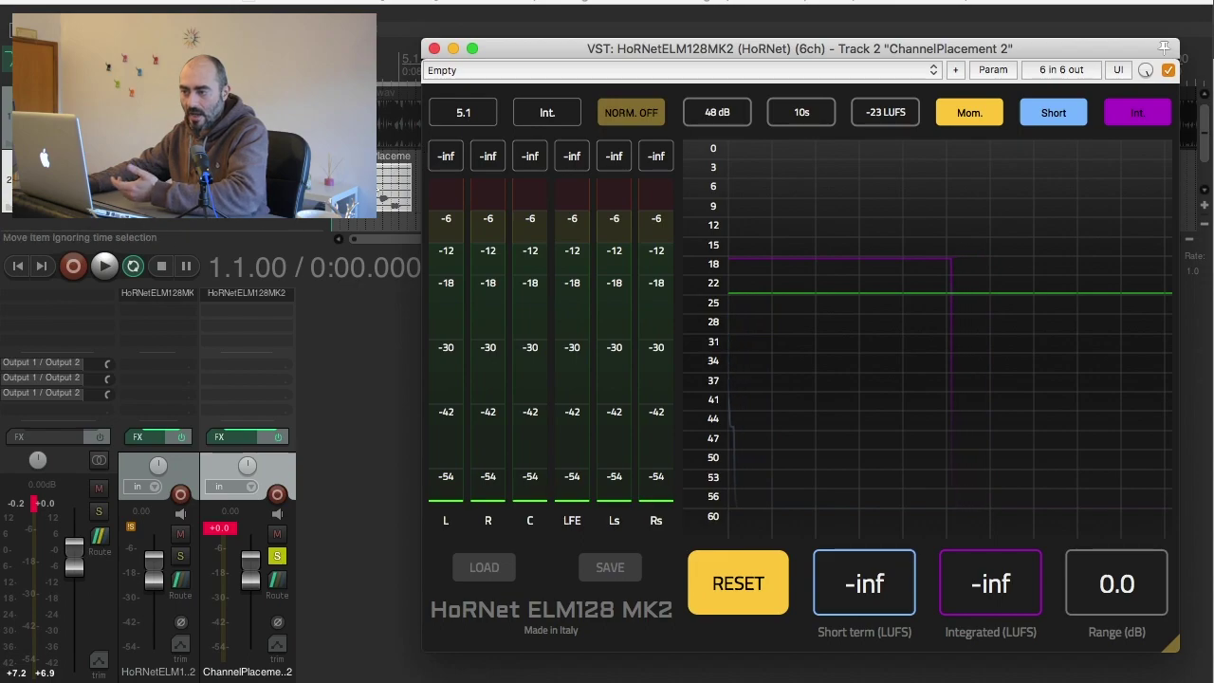
{"action": "left_click", "coordinate": [452, 123]}
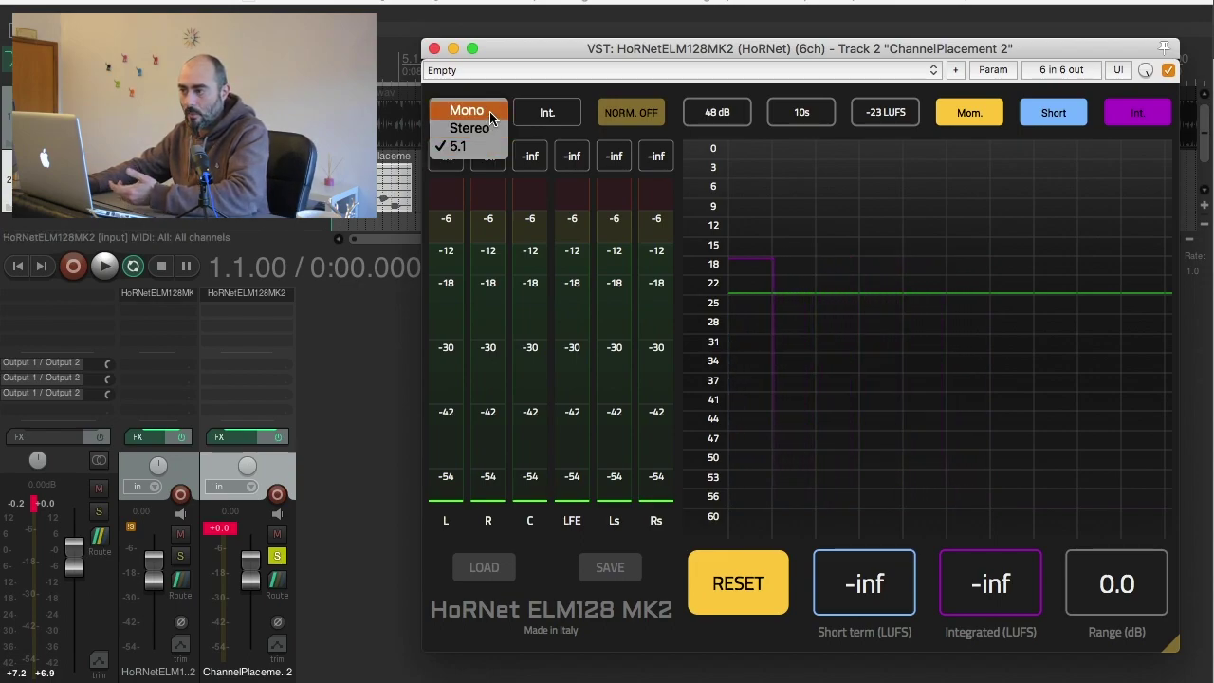
{"action": "left_click", "coordinate": [489, 111]}
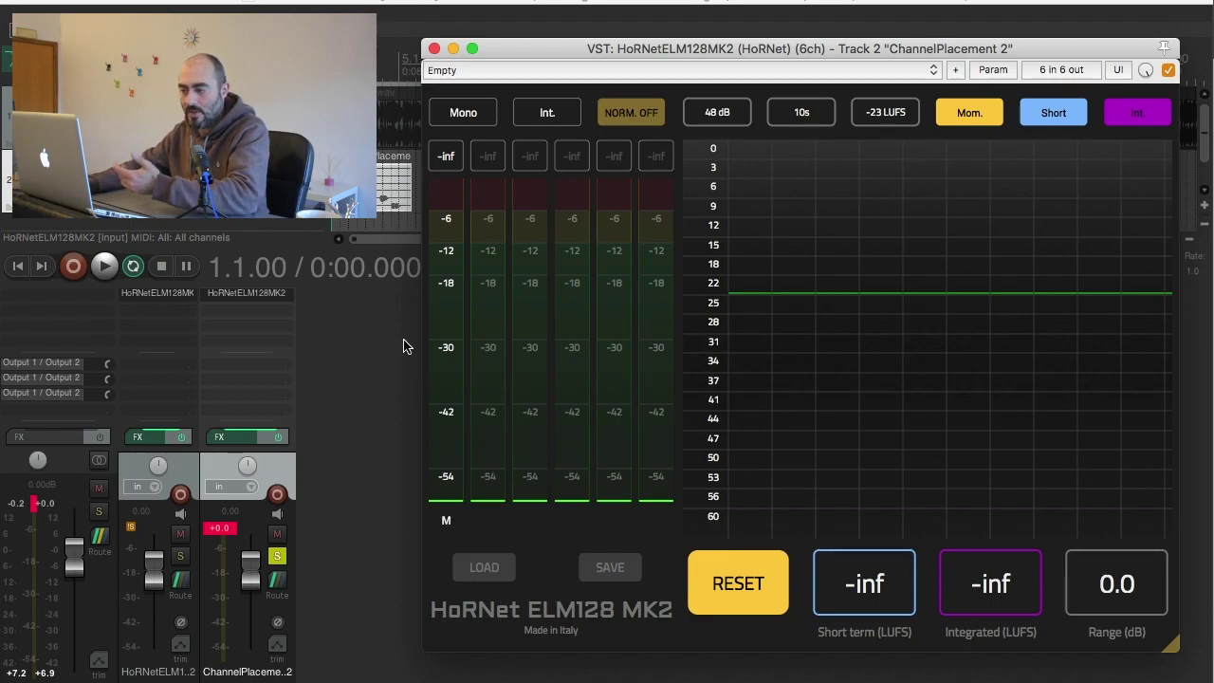
{"action": "key", "text": "space"}
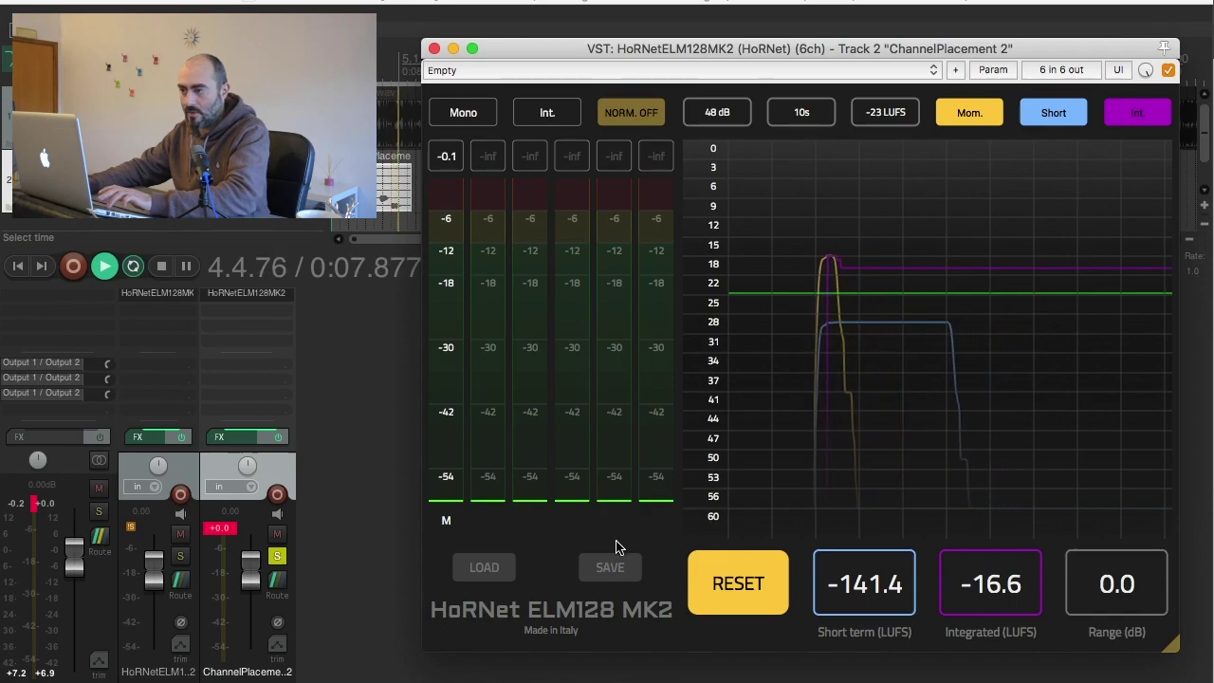
{"action": "left_click", "coordinate": [463, 114]}
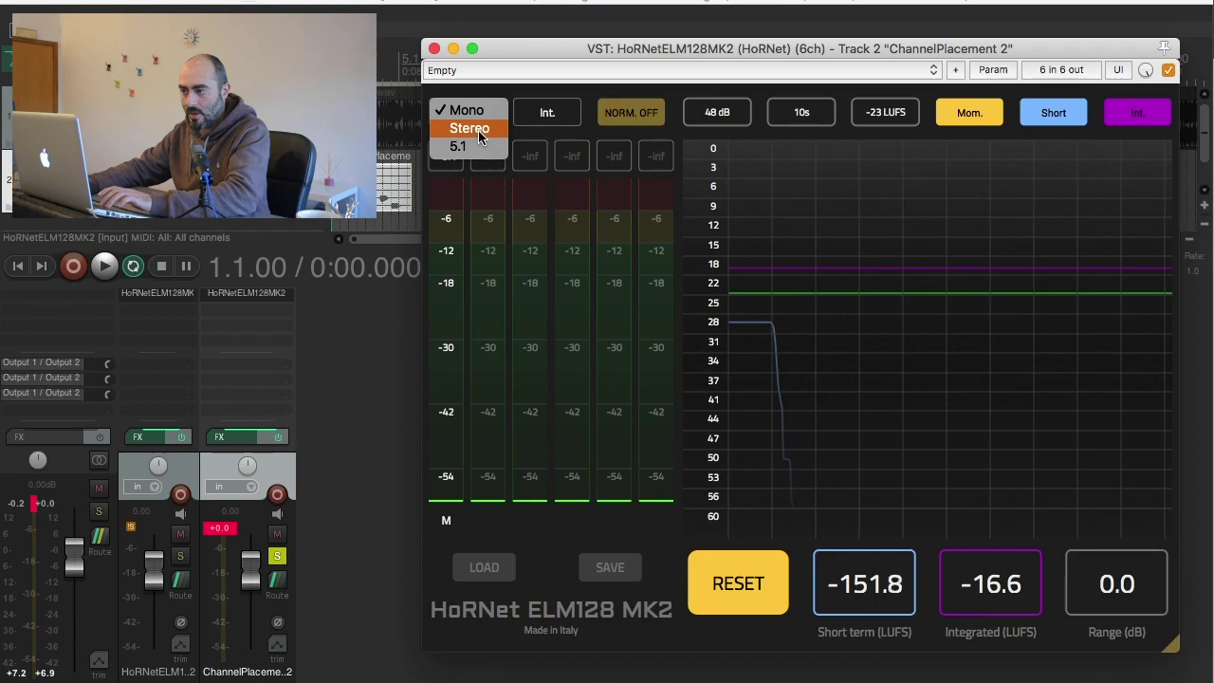
Choose 5.1 to restore the six L, R, C, LFE, Ls, Rs meters.
{"action": "left_click", "coordinate": [476, 144]}
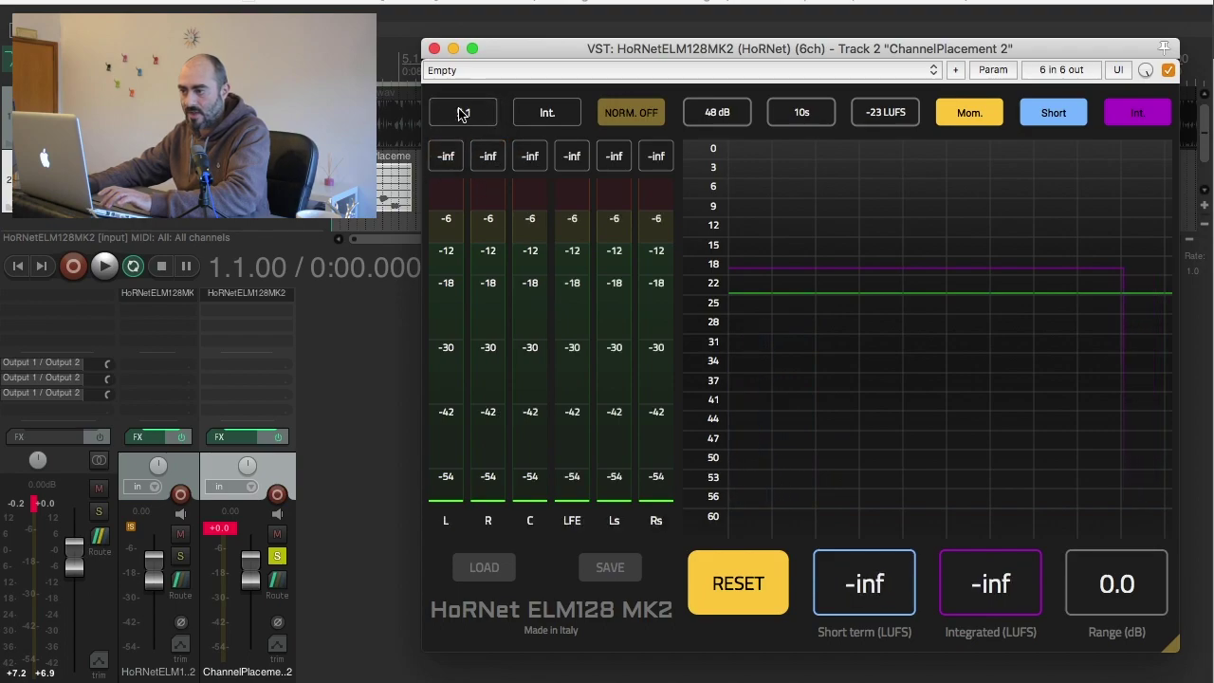